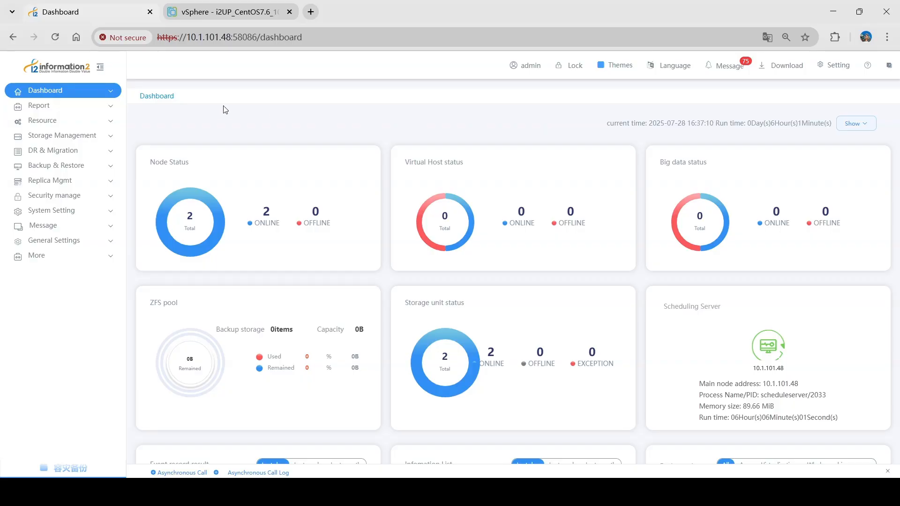
Go to Resource > Virtualization and show the NPSVR Manage server list
click(68, 122)
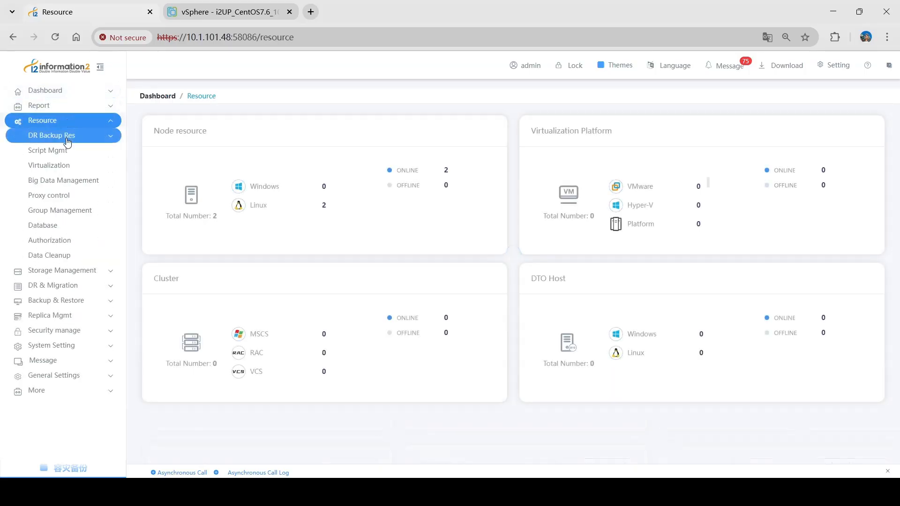
click(73, 170)
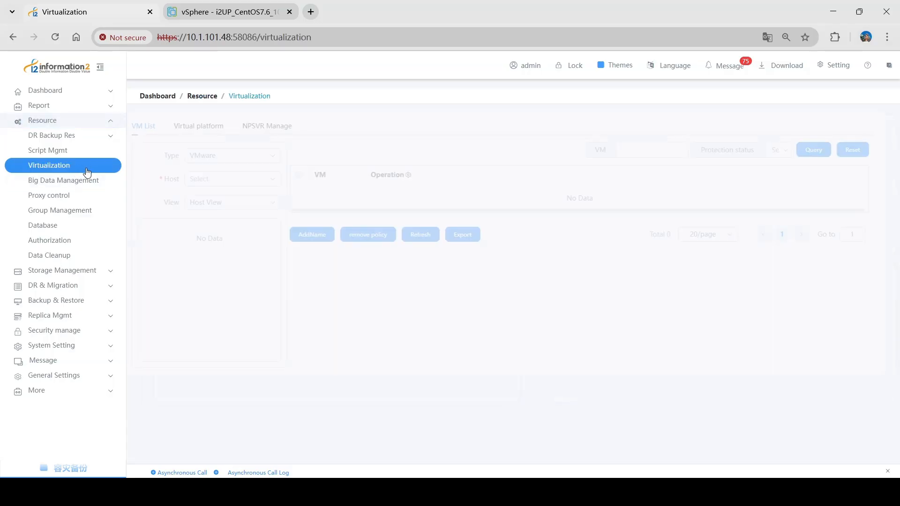
click(290, 134)
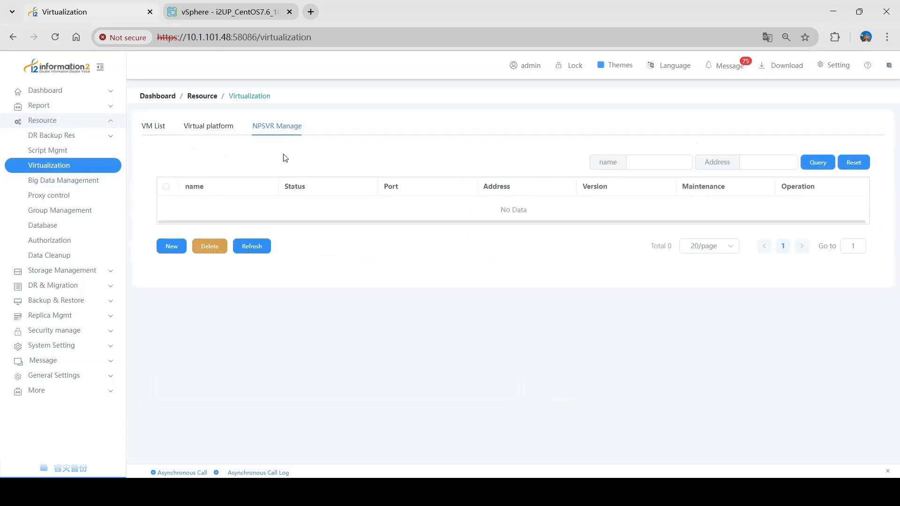
Start a new NPSVR named vmpgr with address and control console IP 10.1.101.48
click(167, 247)
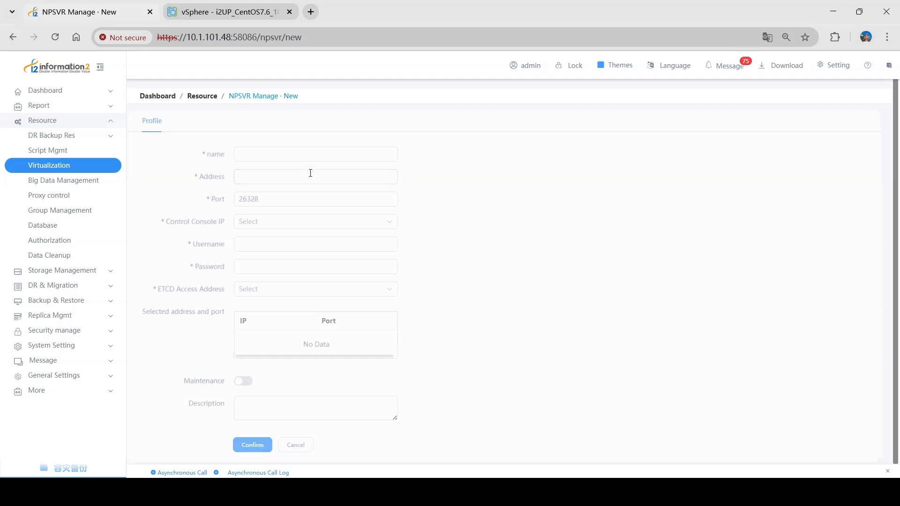
click(282, 154)
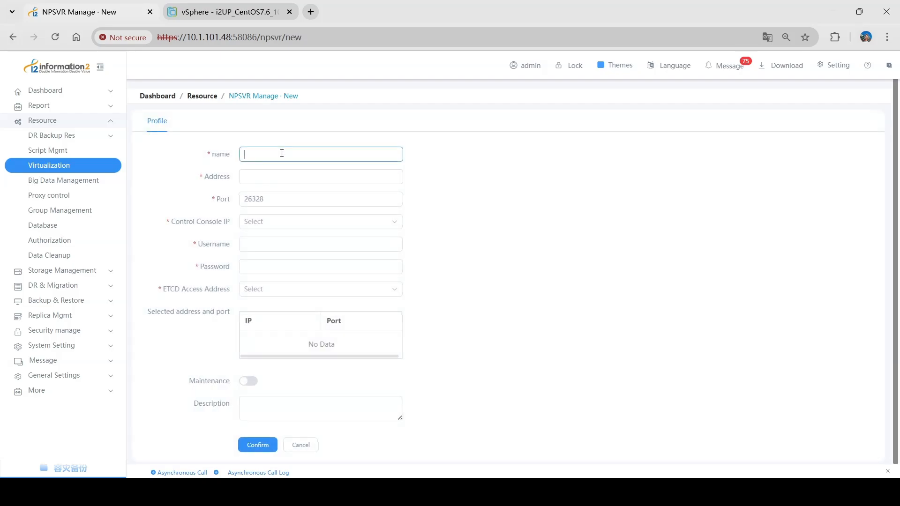
text(vmpgr)
key(Tab)
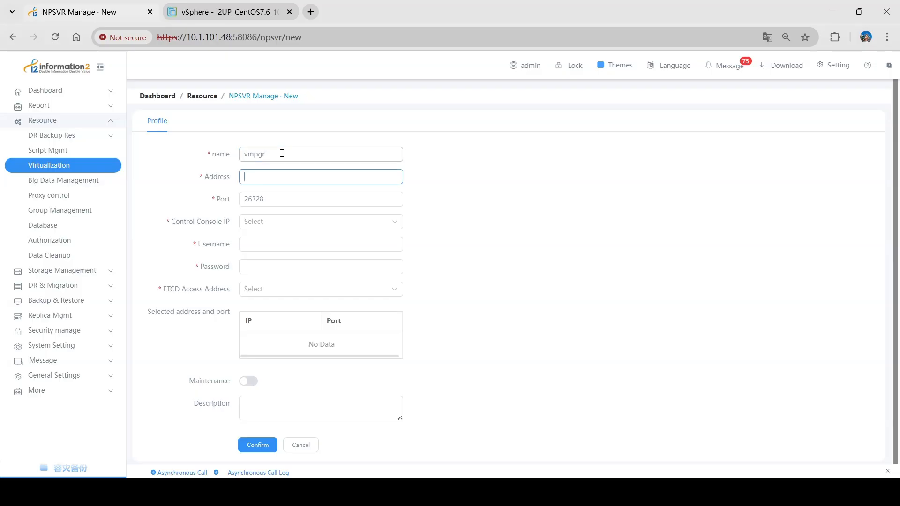
text(10.1.101.48)
click(274, 228)
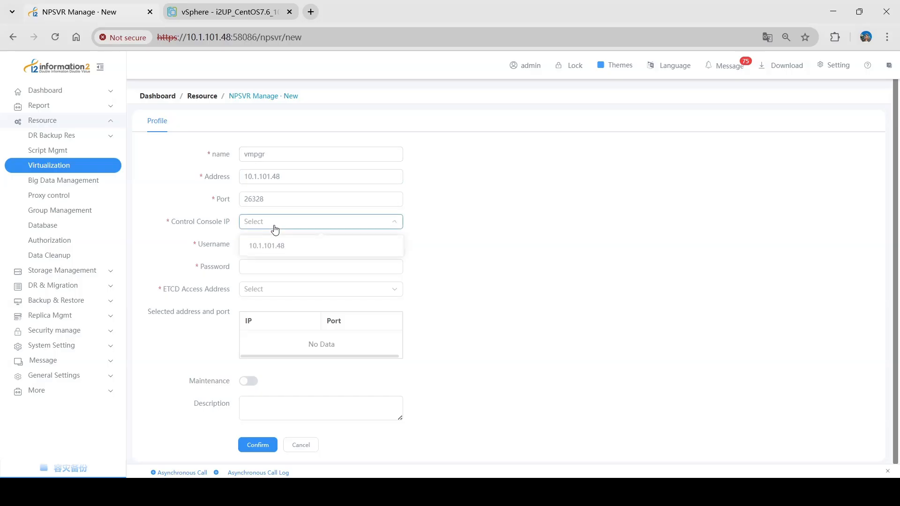
click(269, 246)
Enter the NPSVR login username and password, pick ETCD_48 as ETCD access address, and save
click(258, 240)
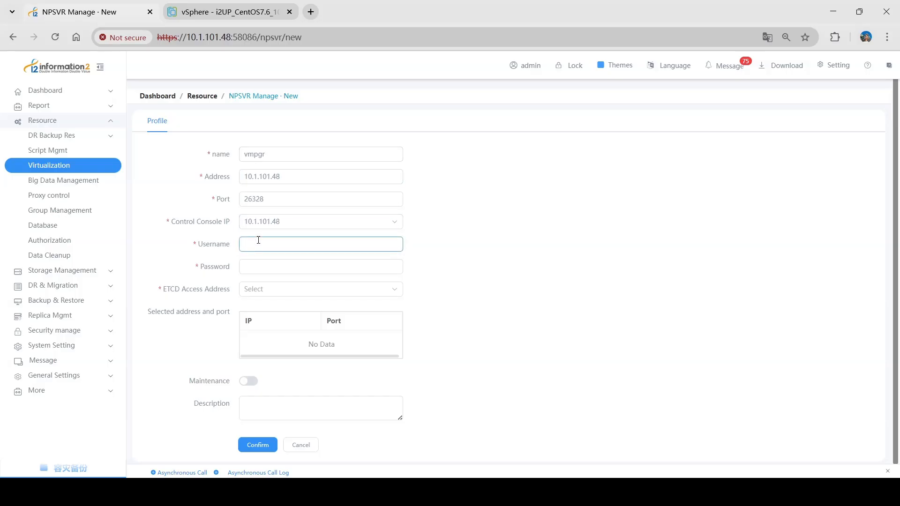
text(vp)
key(Tab)
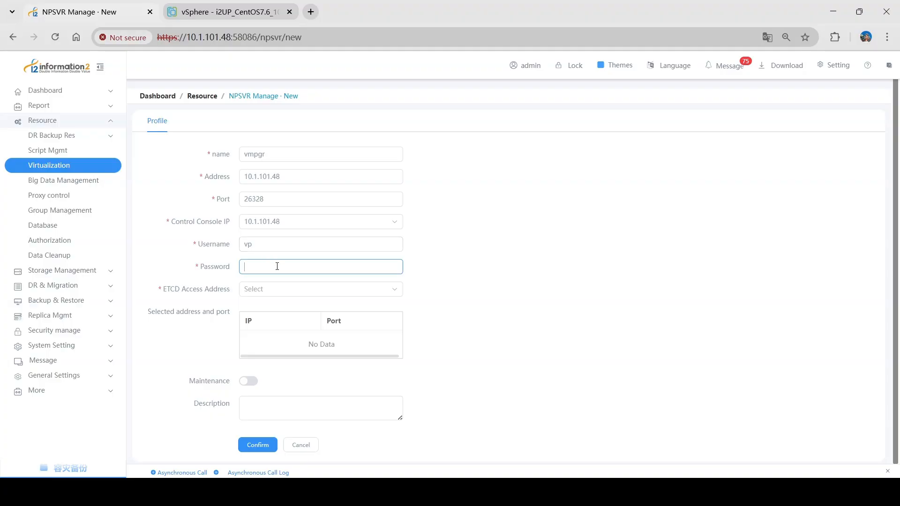
text(********)
click(263, 289)
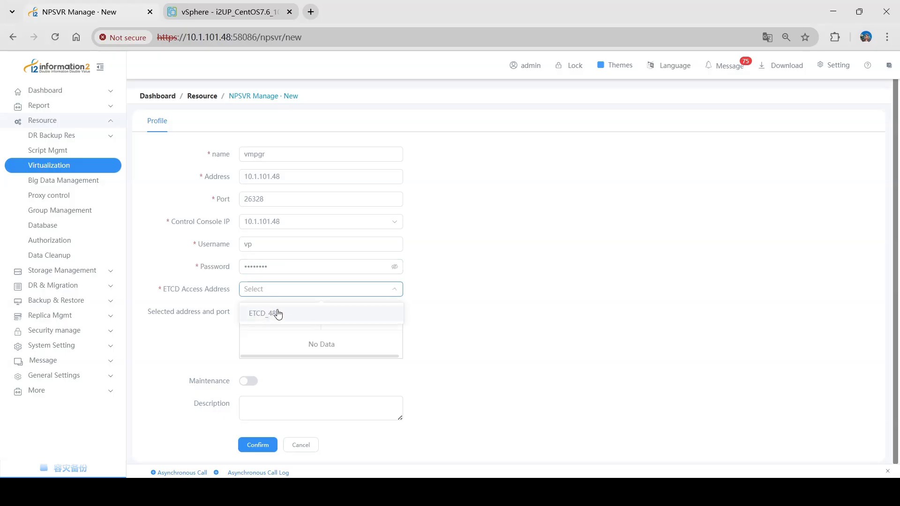
click(279, 313)
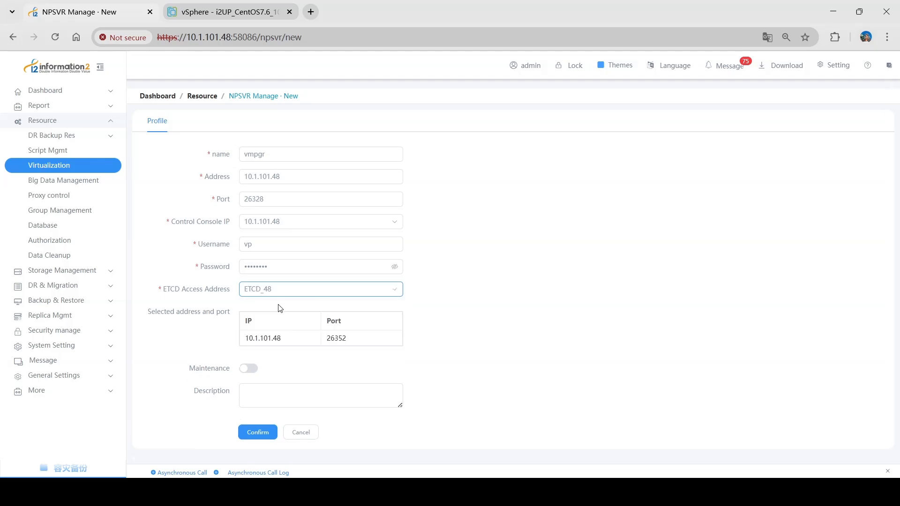
click(278, 305)
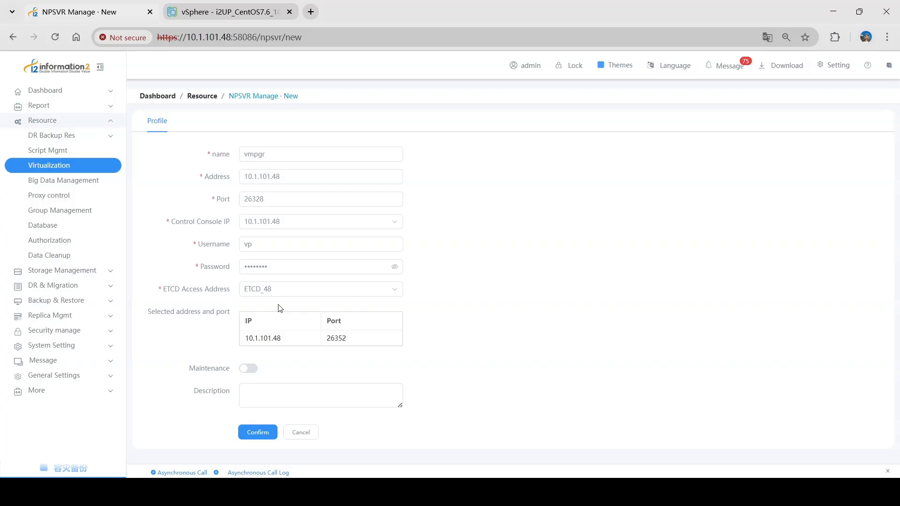
click(252, 433)
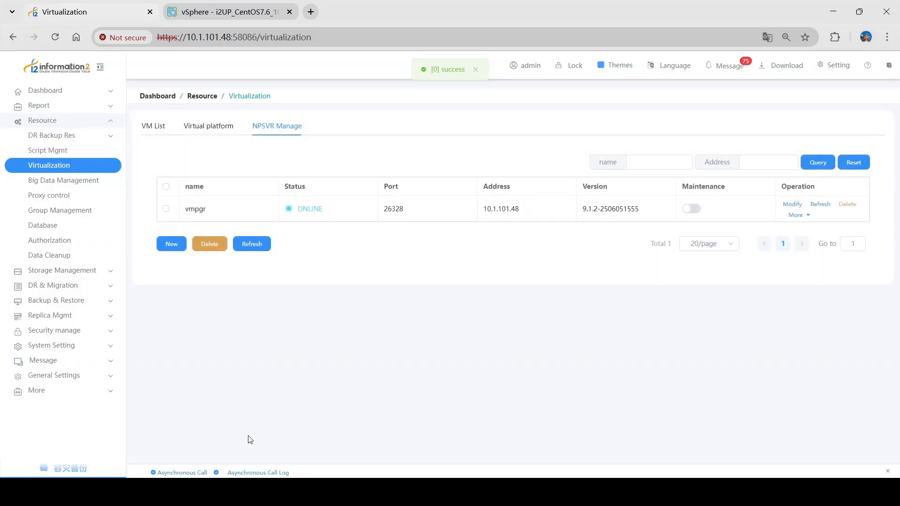
double_click(323, 207)
Add a virtual platform named vmware on NPSVR vmpgr, type VMware, host IP 10.1.101.2
click(314, 238)
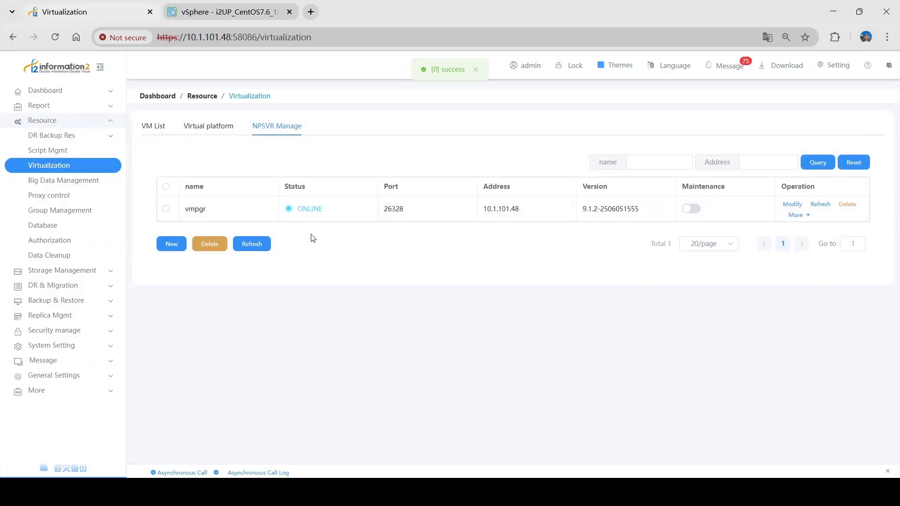
click(210, 135)
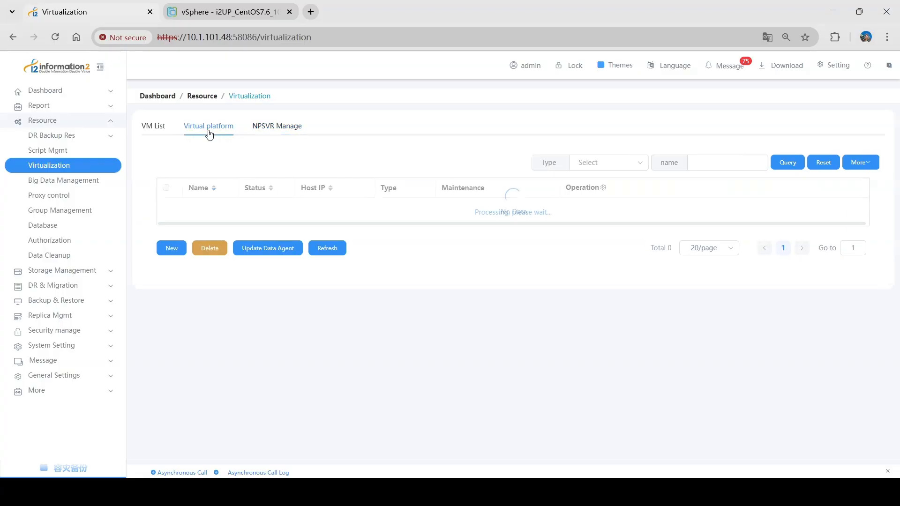
click(160, 254)
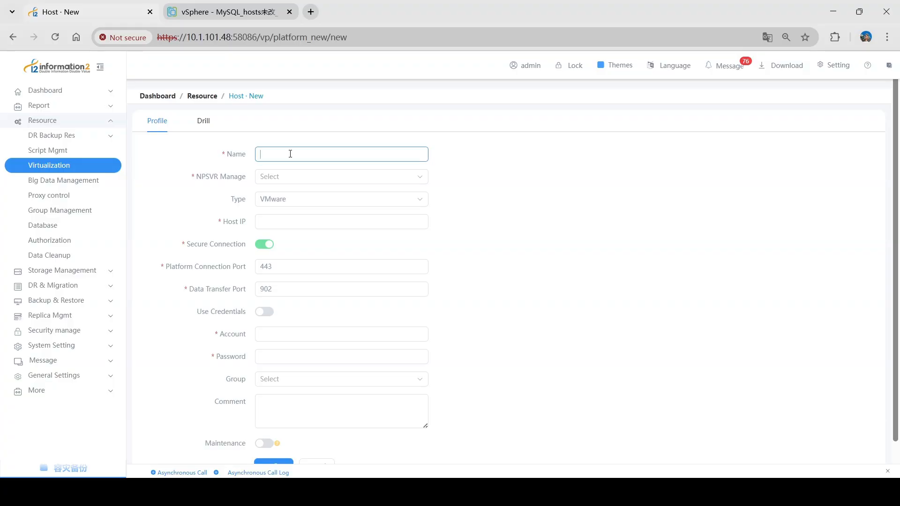
text(vmware)
click(283, 176)
click(289, 201)
click(289, 200)
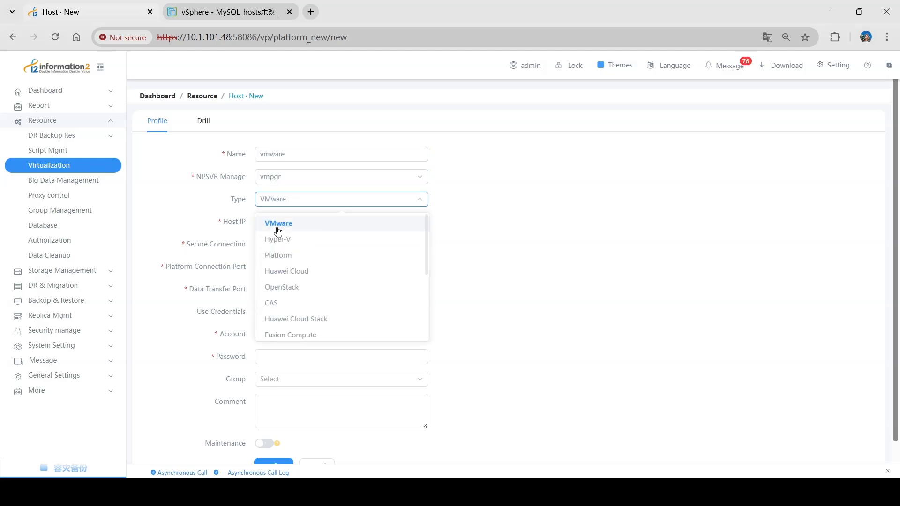
click(281, 224)
click(290, 221)
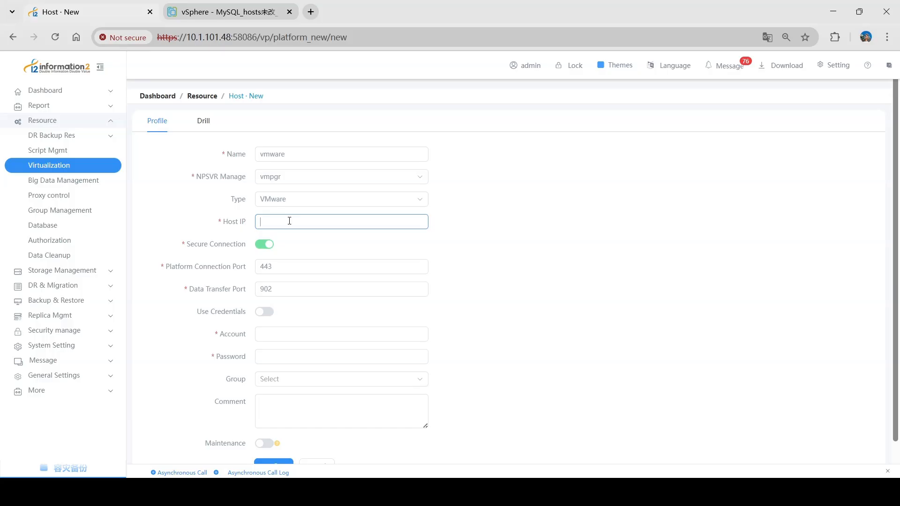
text(10.1.101.2)
Enter the vSphere administrator account and password, fix a typo, and save the platform
click(288, 334)
text(ad)
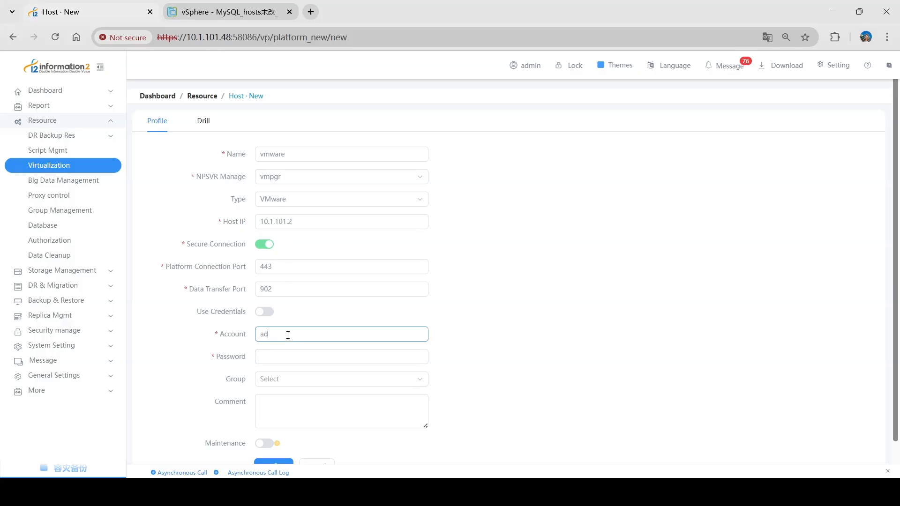
text(ministrator@vspherre.local)
key(Tab)
text(a)
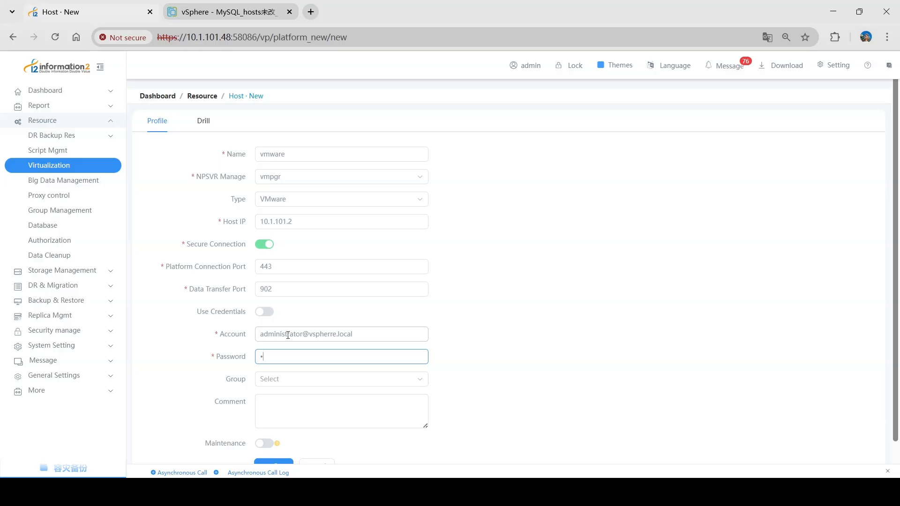
text(dmin@123)
click(329, 334)
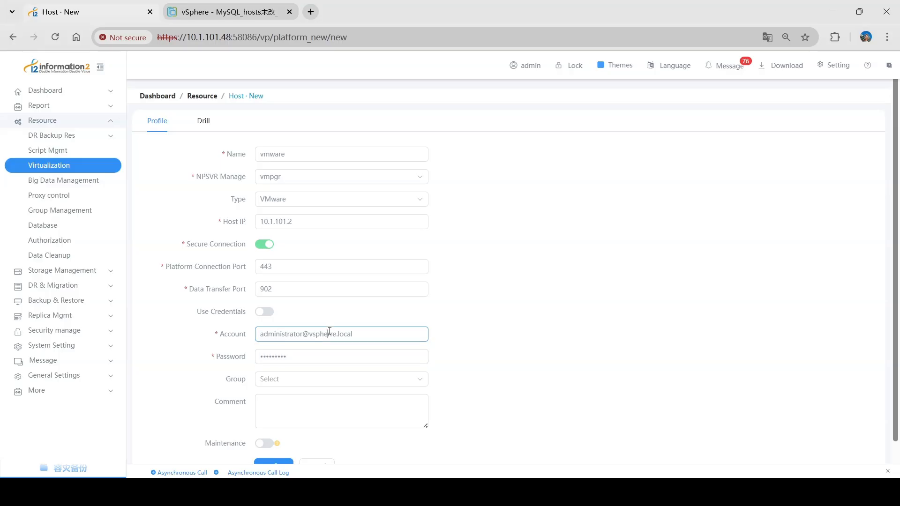
key(BackSpace)
scroll(281, 443, down, 1)
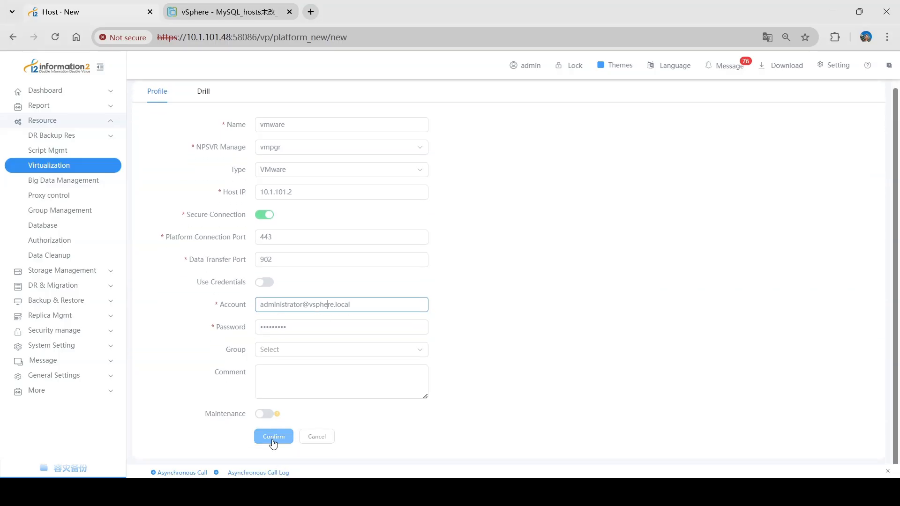
click(273, 436)
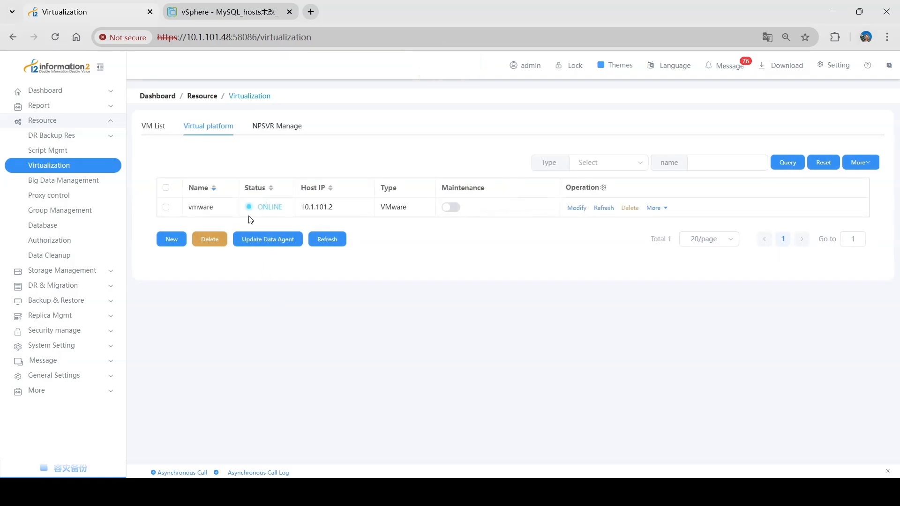
drag(257, 207, 283, 207)
Start a new backup node named proxy with Management IP 10.1.101.42
click(286, 223)
click(80, 135)
click(86, 155)
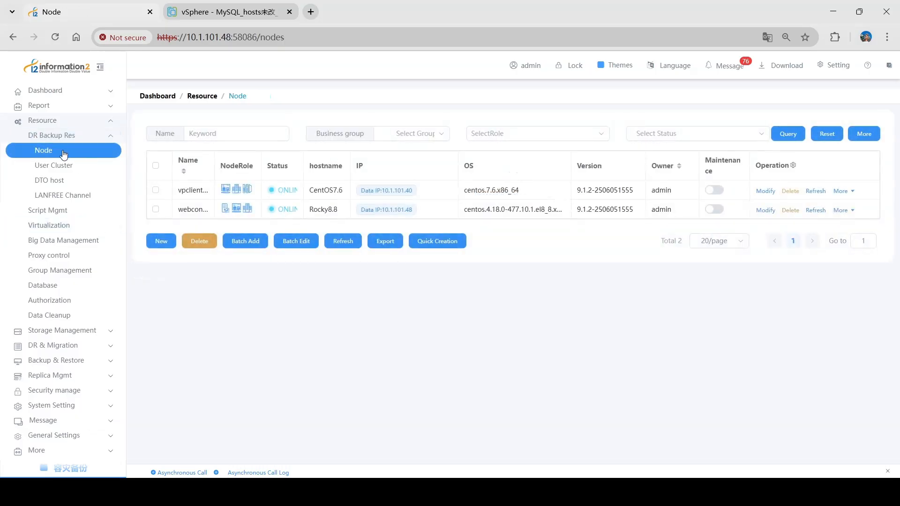
click(161, 241)
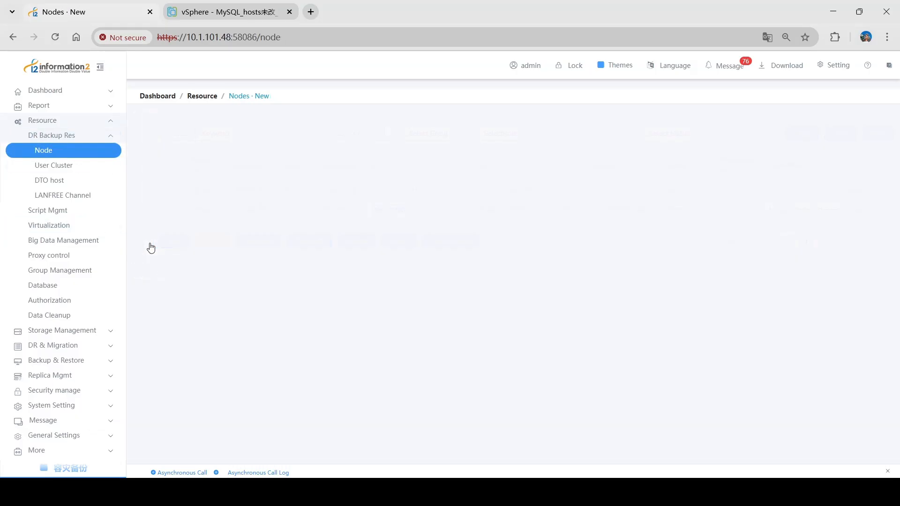
click(325, 180)
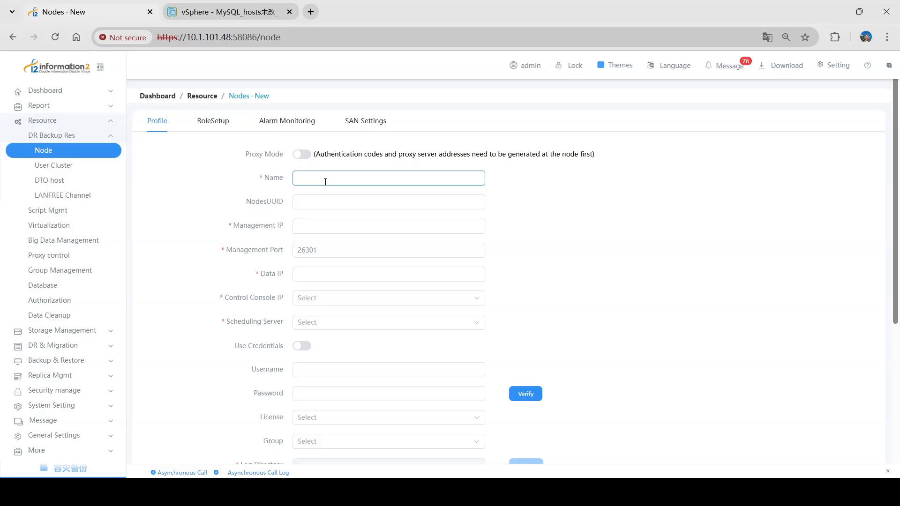
text(proxy)
key(Tab)
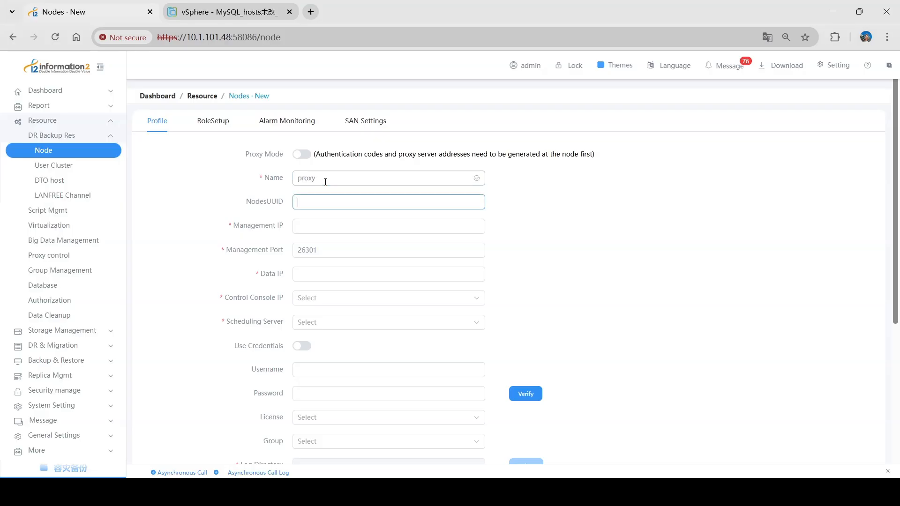
key(Tab)
text(10.1.101)
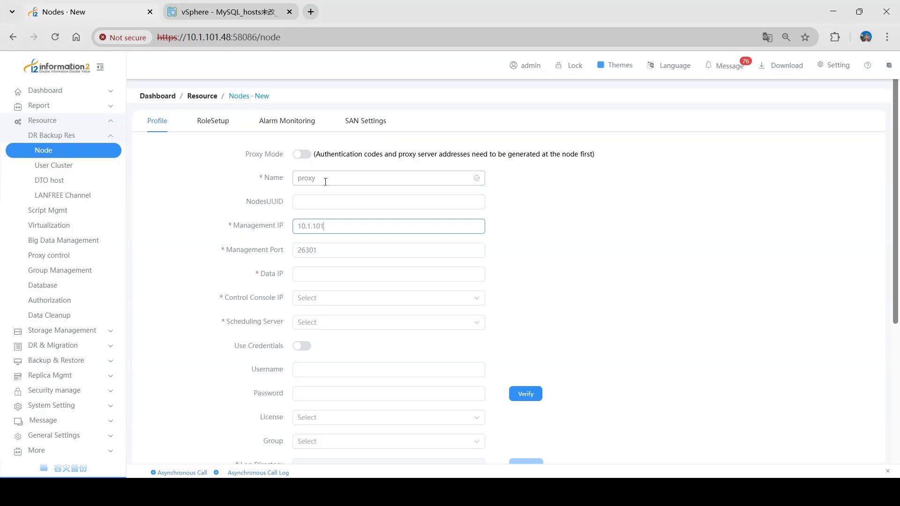
text(.42)
Copy 10.1.101.42 into Data IP and set Control Console and Scheduling Server to 10.1.101.48
key(ctrl+a)
key(ctrl+c)
click(322, 274)
key(ctrl+v)
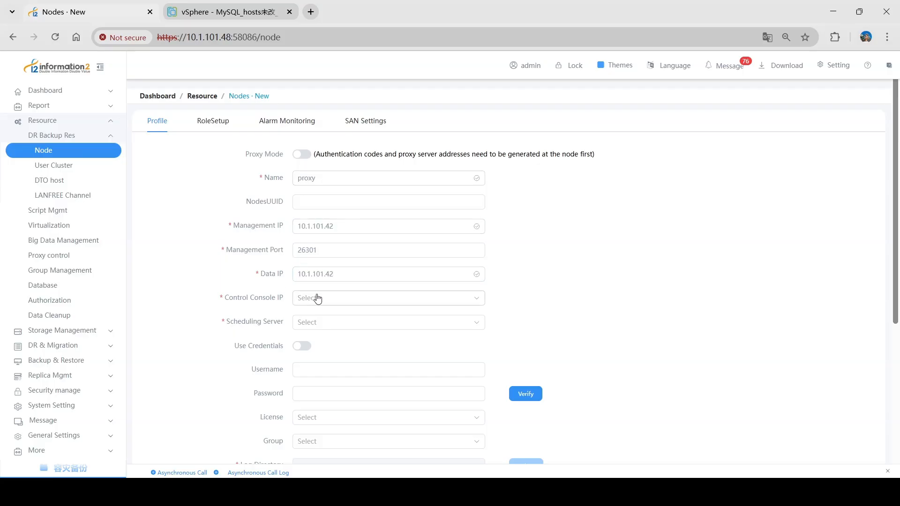
click(315, 300)
click(334, 323)
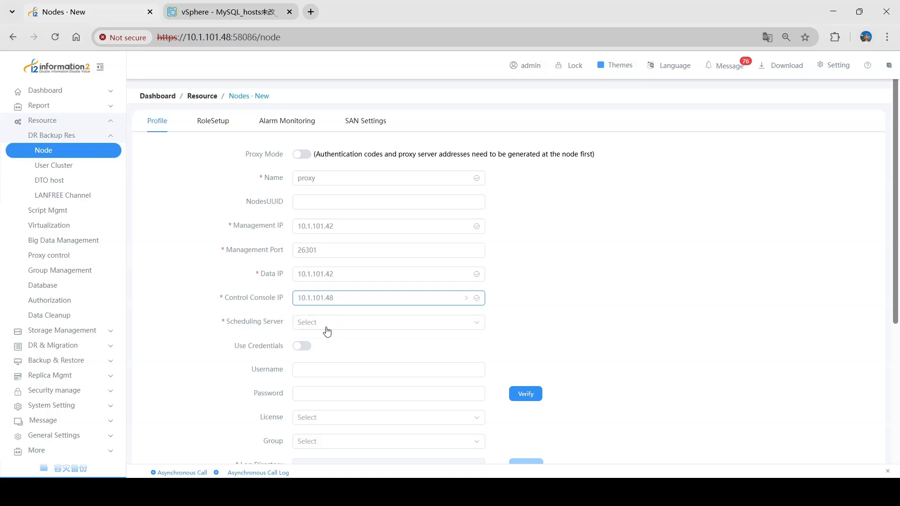
click(329, 324)
click(334, 346)
Enter the root login and its password, and verify that authentication passes
click(320, 368)
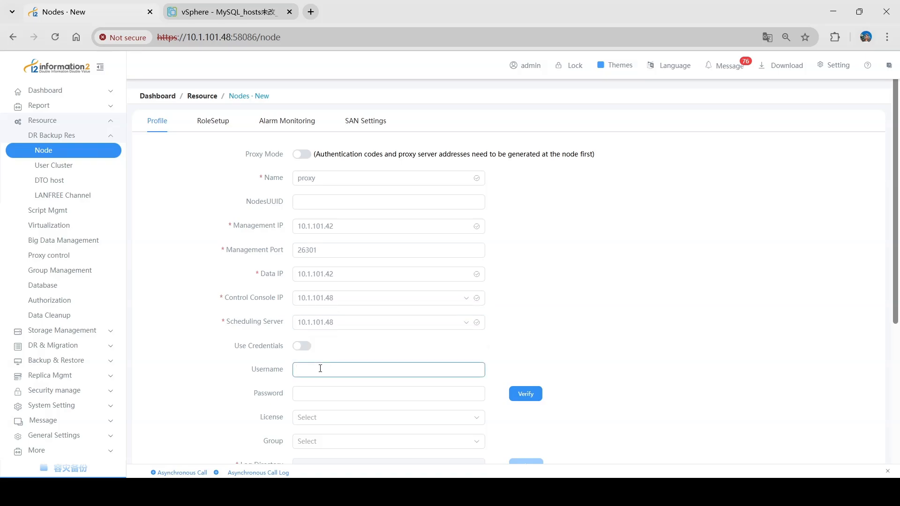
text(root)
key(Tab)
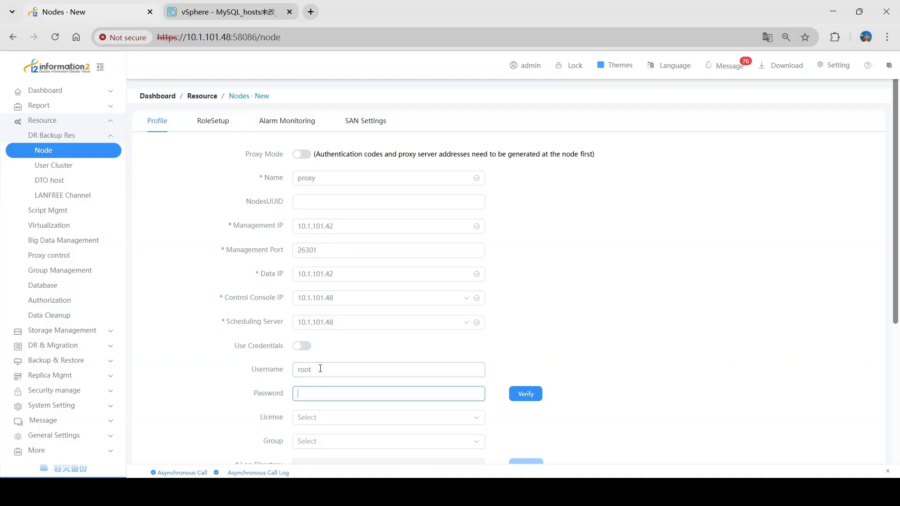
text(•••••••••)
click(532, 394)
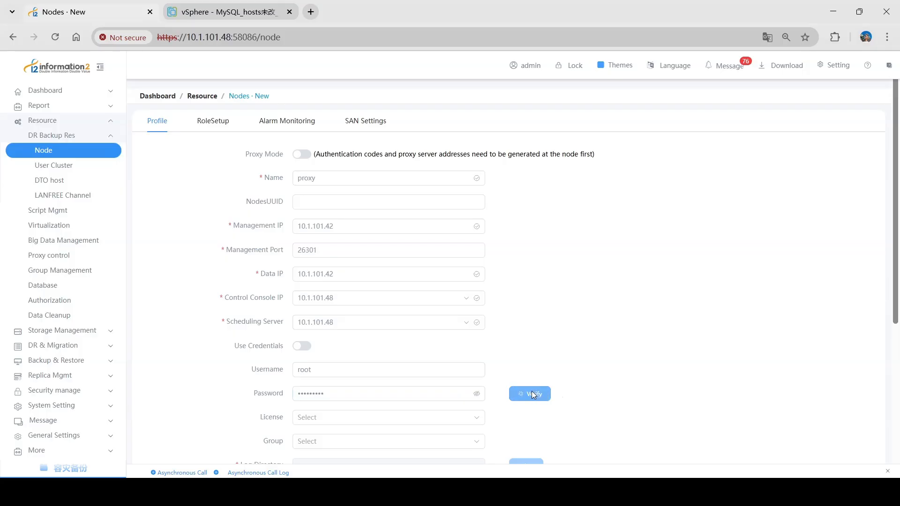
drag(502, 370, 586, 368)
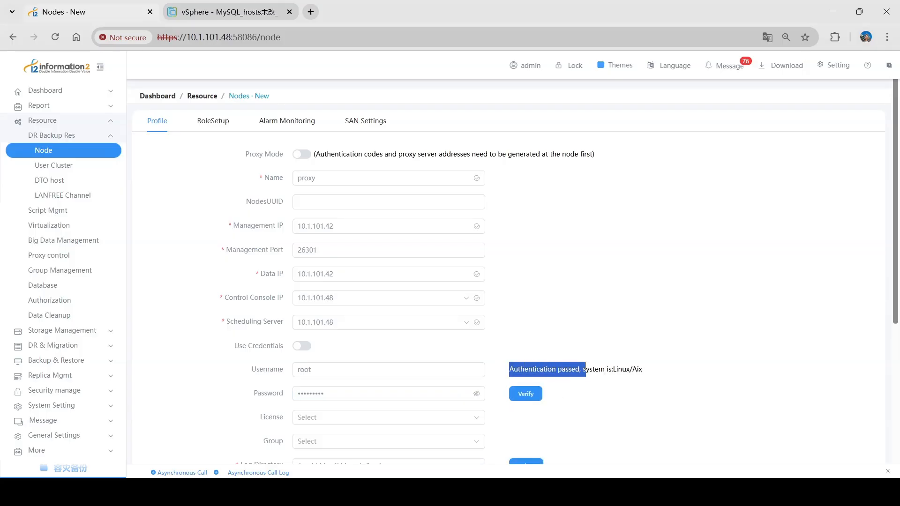
click(585, 402)
scroll(572, 398, down, 4)
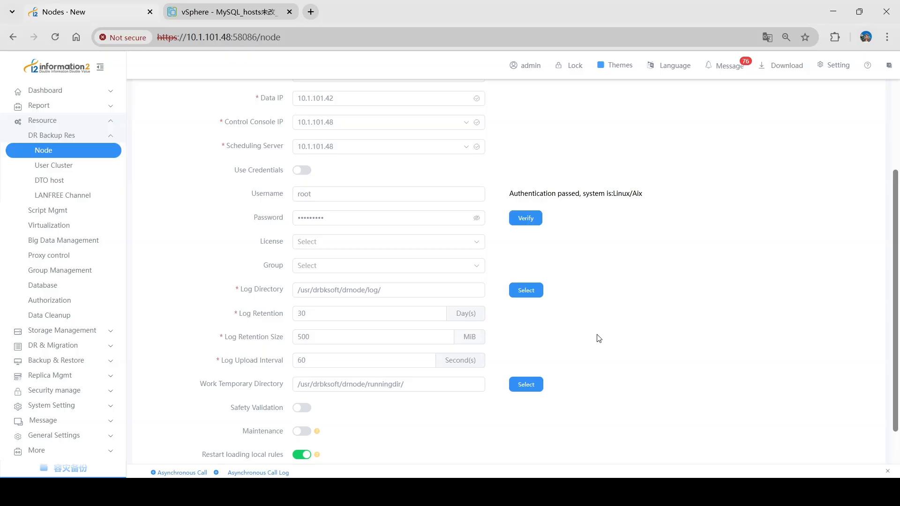
scroll(561, 326, up, 5)
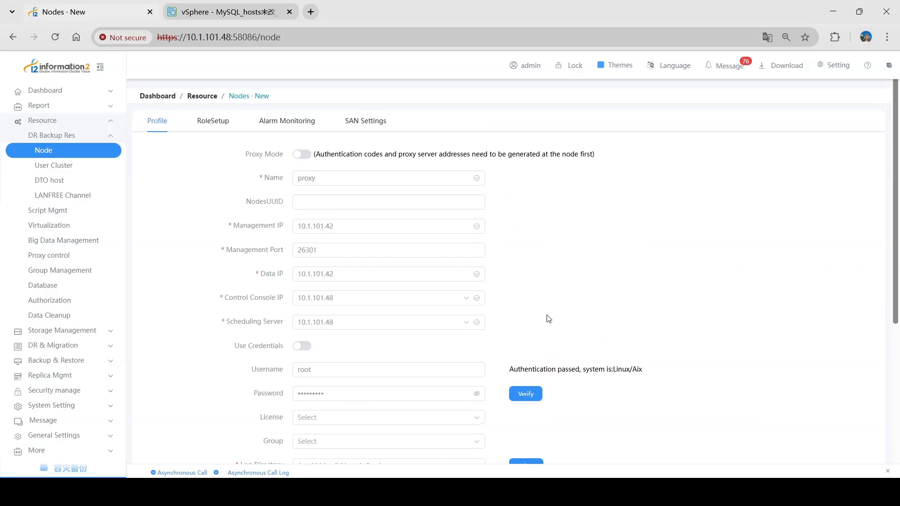
click(212, 125)
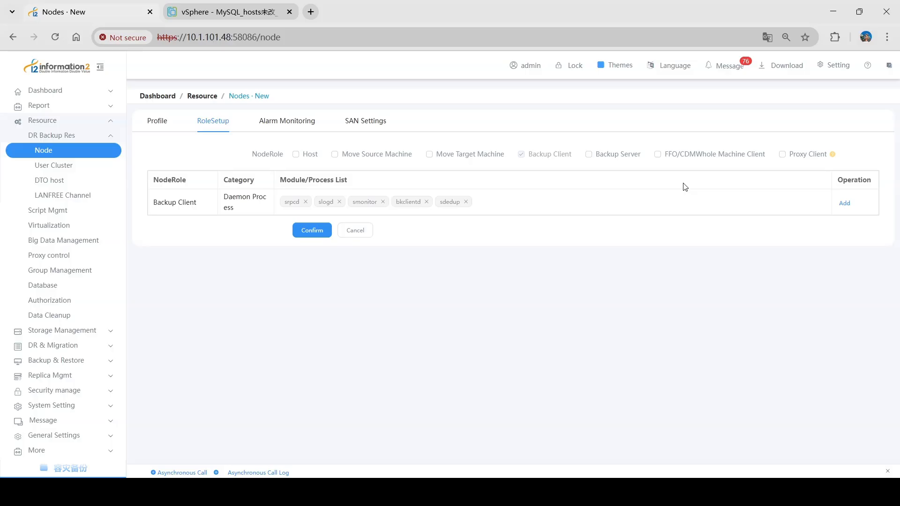
Check Proxy Client, uncheck Backup Client for node proxy, and save it
click(783, 155)
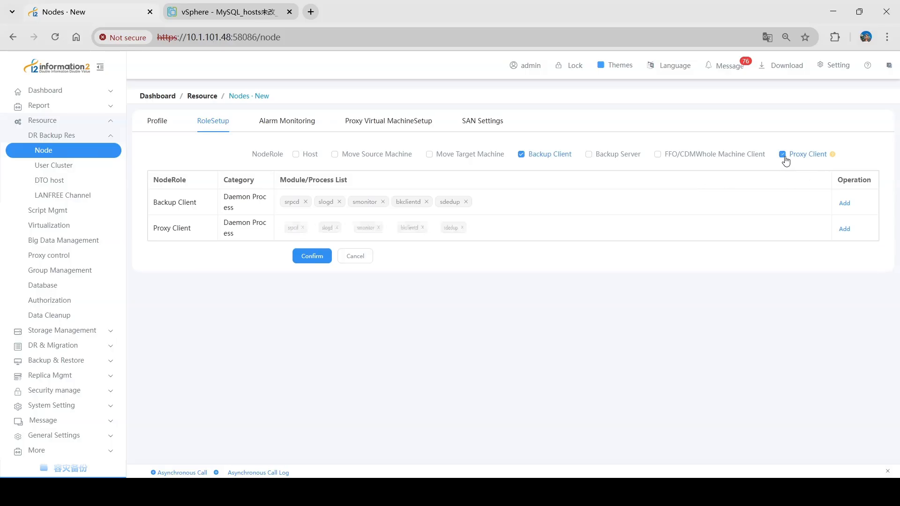
click(521, 159)
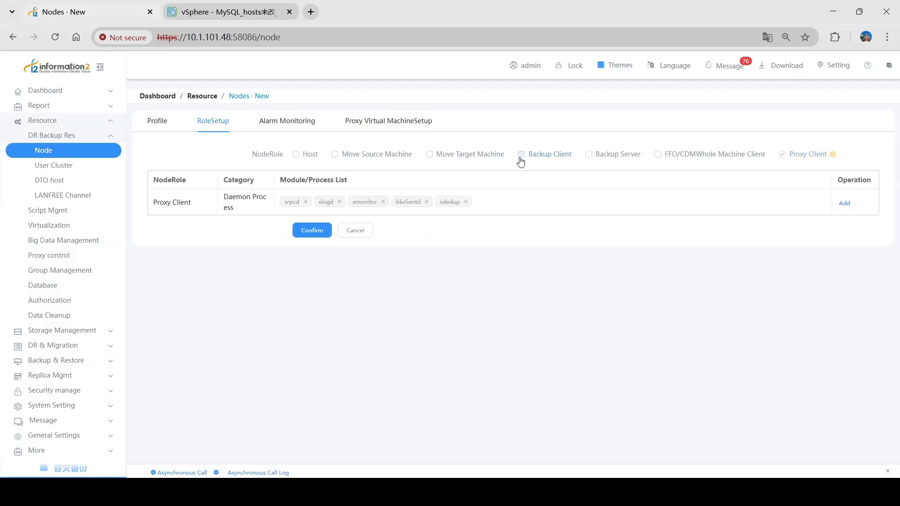
click(298, 235)
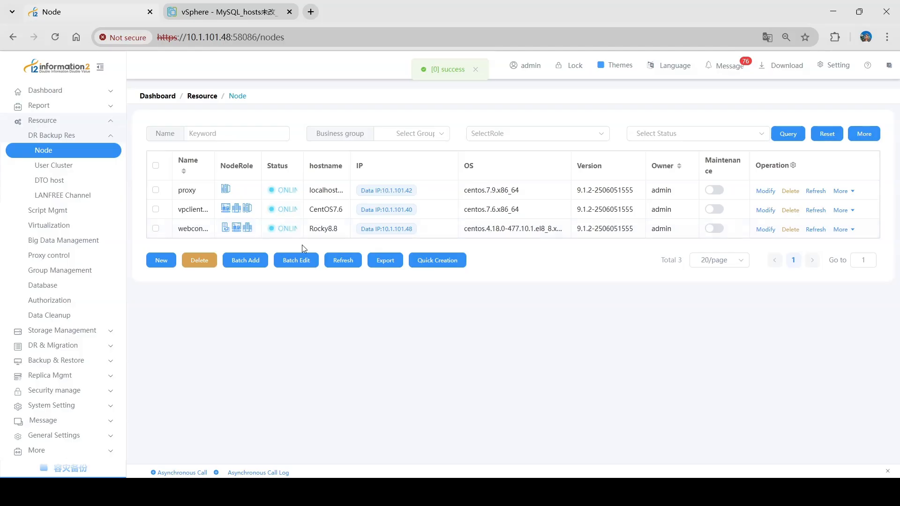
Open Backup & Restore > Virtualization Backup > Backup Rule and begin a new rule
mouse_move(277, 190)
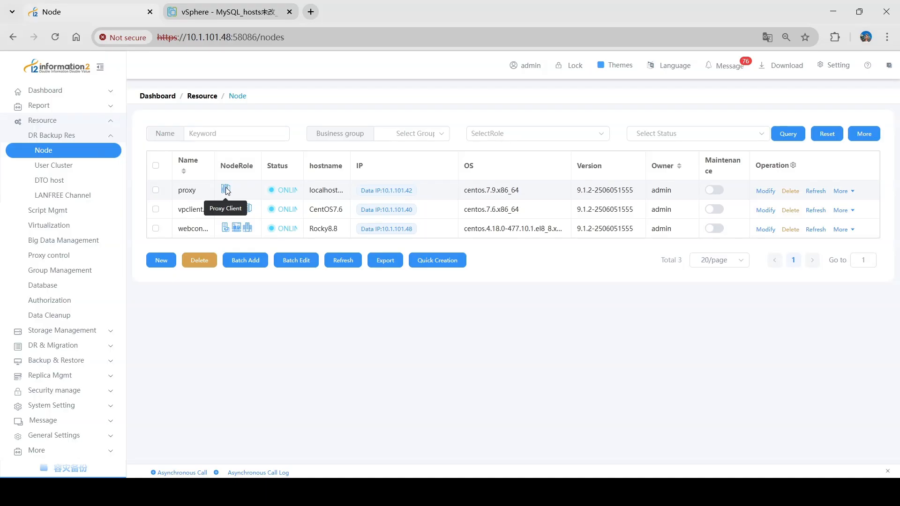
click(103, 361)
click(86, 197)
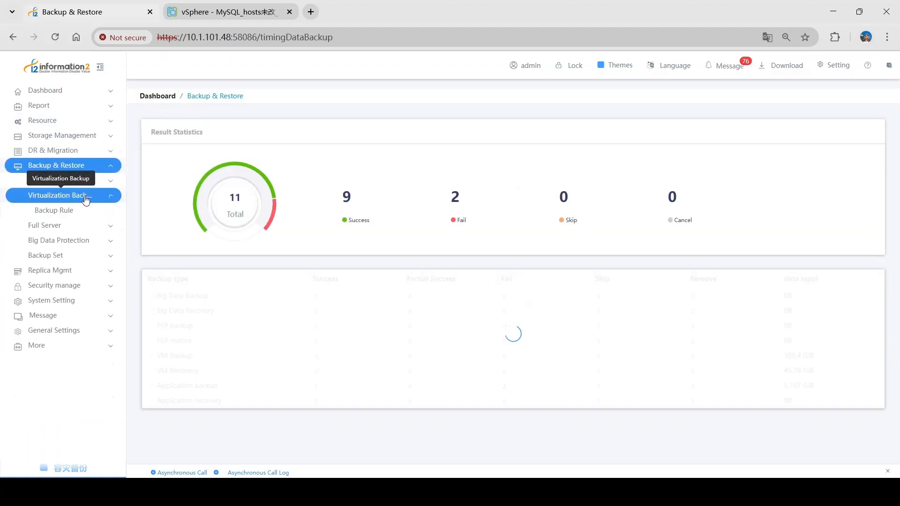
click(84, 214)
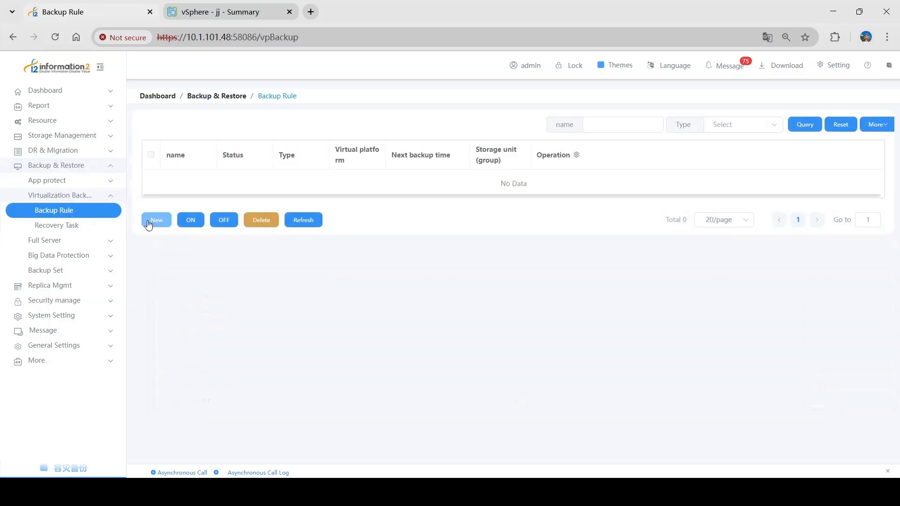
click(148, 224)
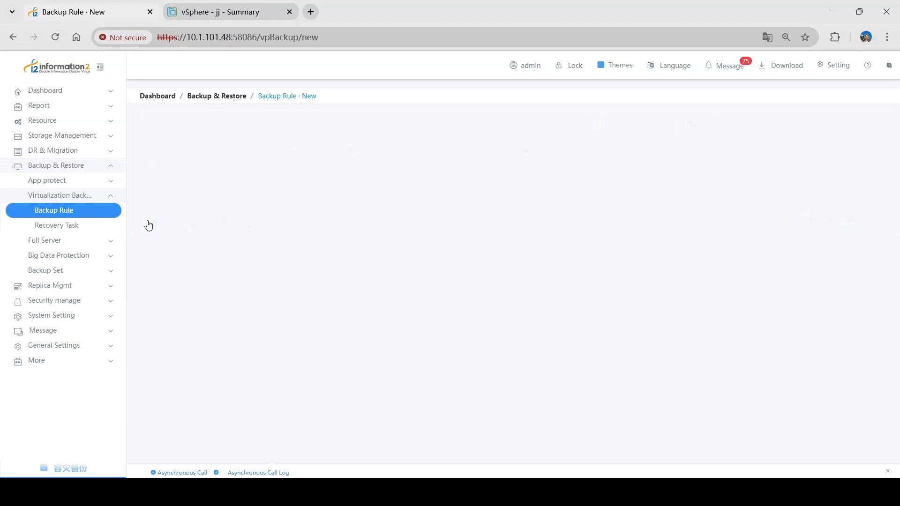
Enter vmbk1 as the rule name and continue to the source and target step
click(294, 157)
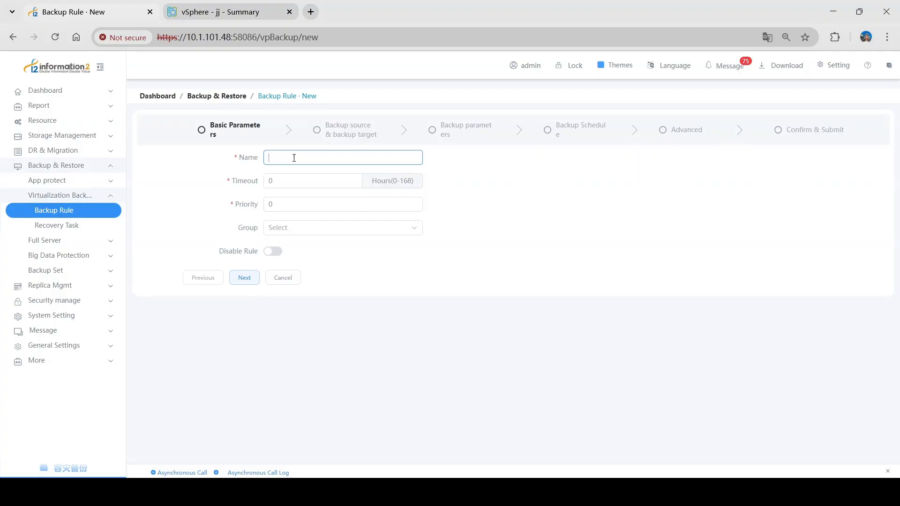
click(243, 278)
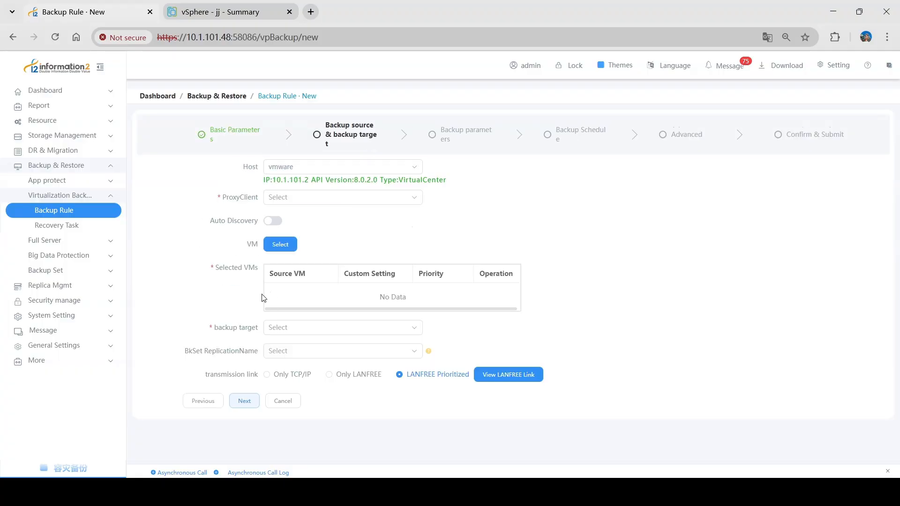
Select host vmware and proxy client proxy, browsing the VM inventory without picking
click(327, 169)
click(228, 201)
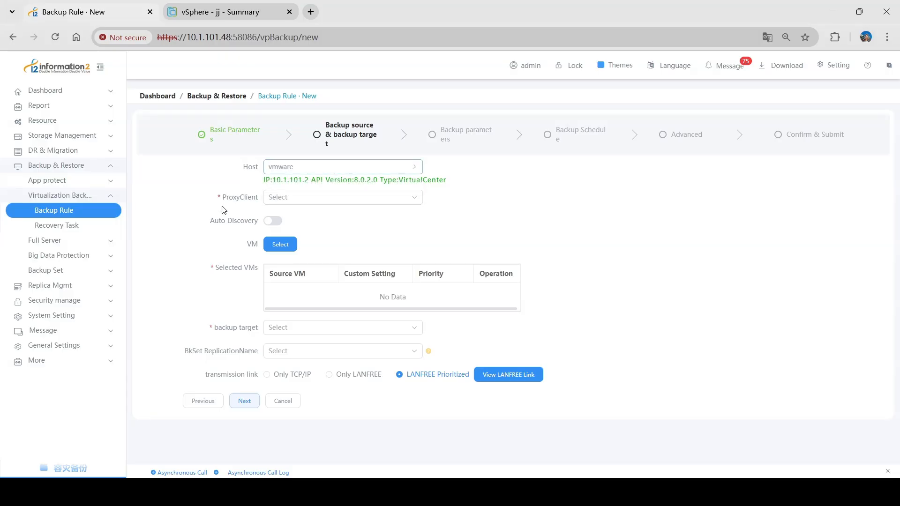
click(349, 198)
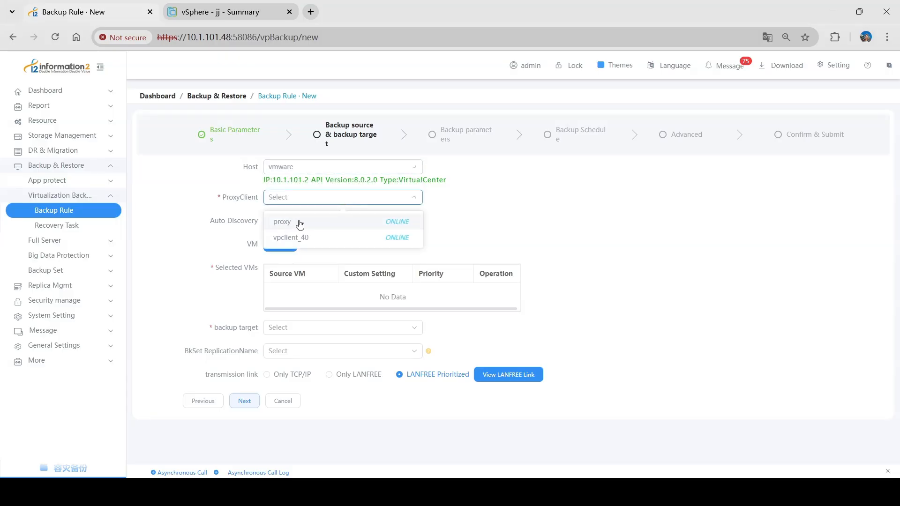
click(300, 223)
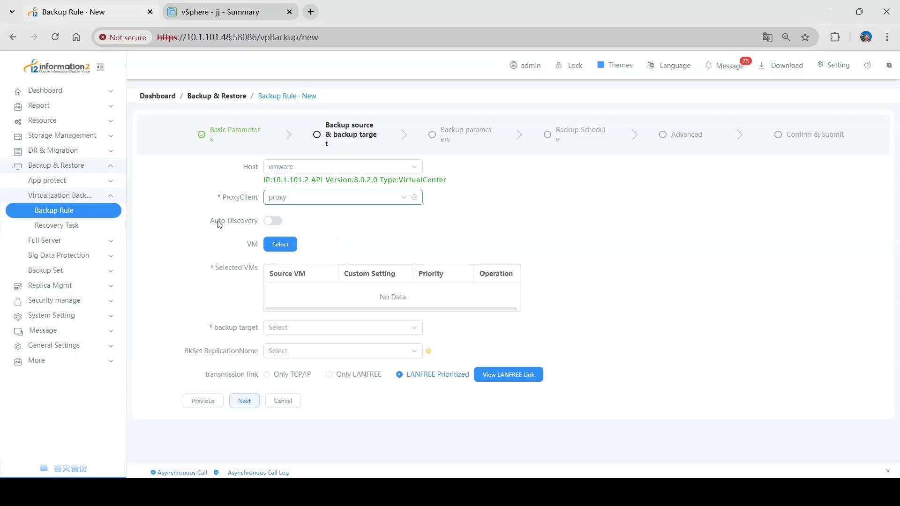
drag(218, 225, 294, 223)
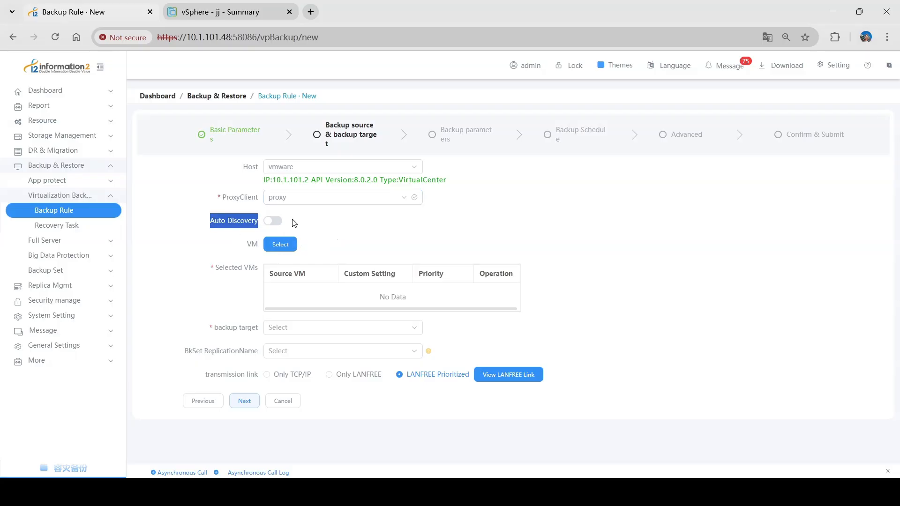
click(280, 245)
click(271, 175)
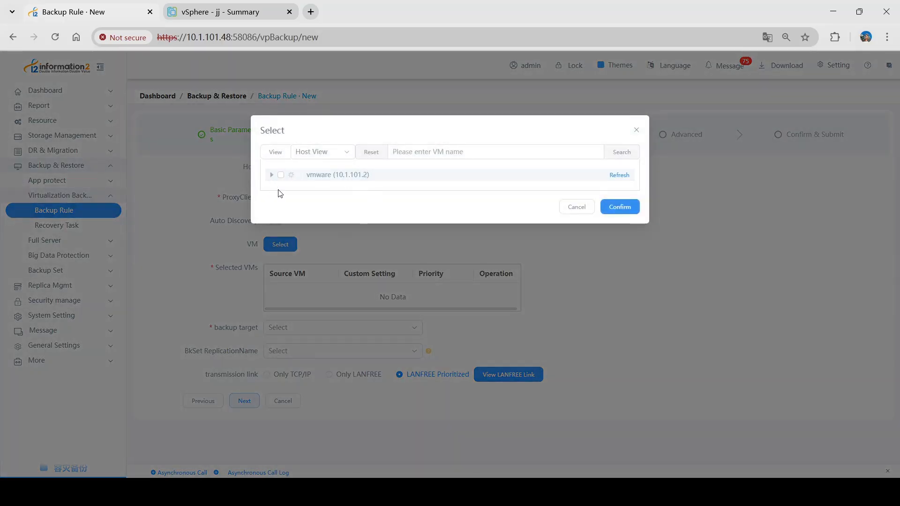
click(280, 188)
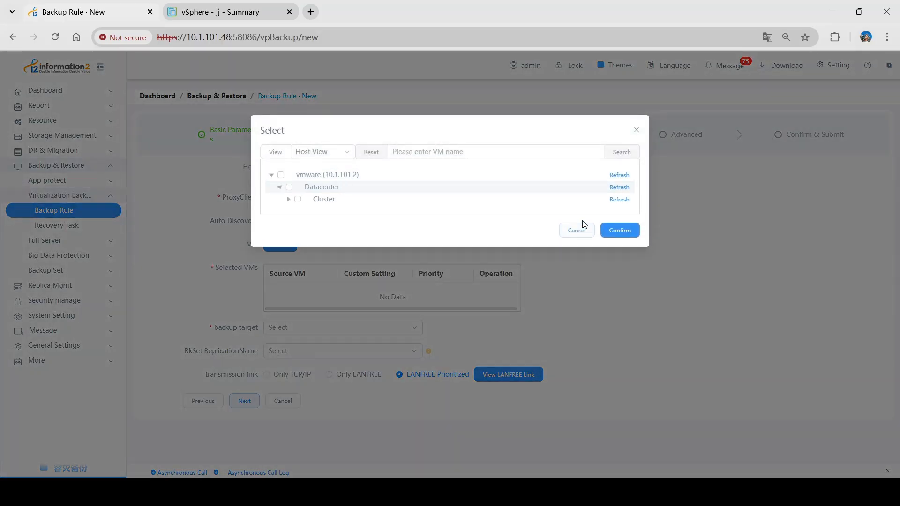
click(576, 234)
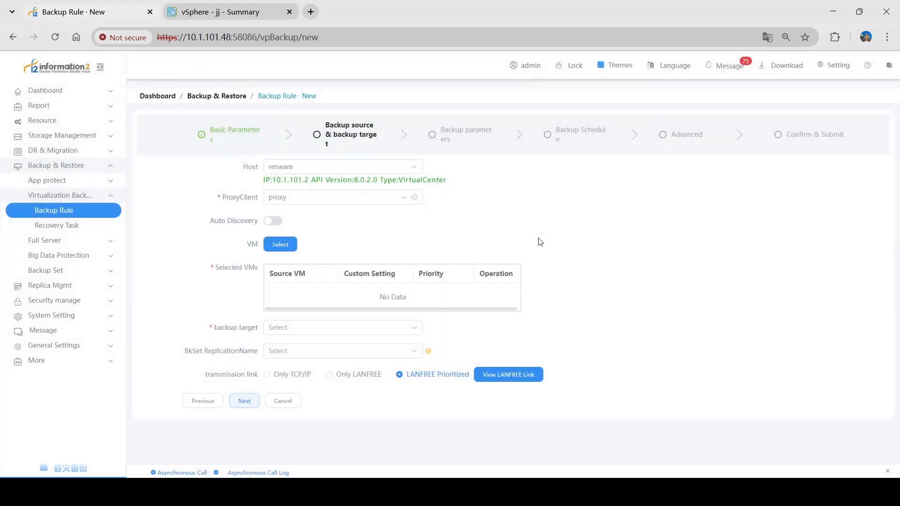
Enable automatic VM discovery with an Include *47 rule, finding MySQL_hosts未改_101.47
click(272, 221)
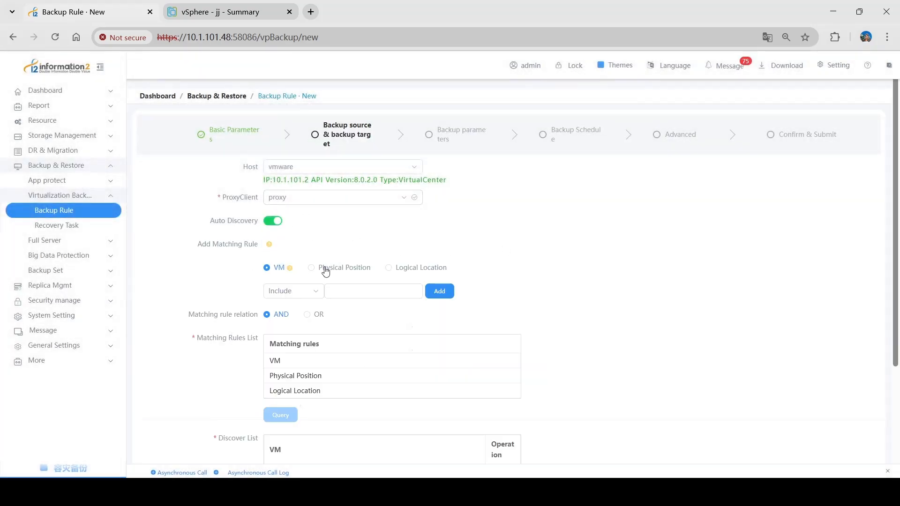
scroll(355, 272, down, 2)
click(354, 176)
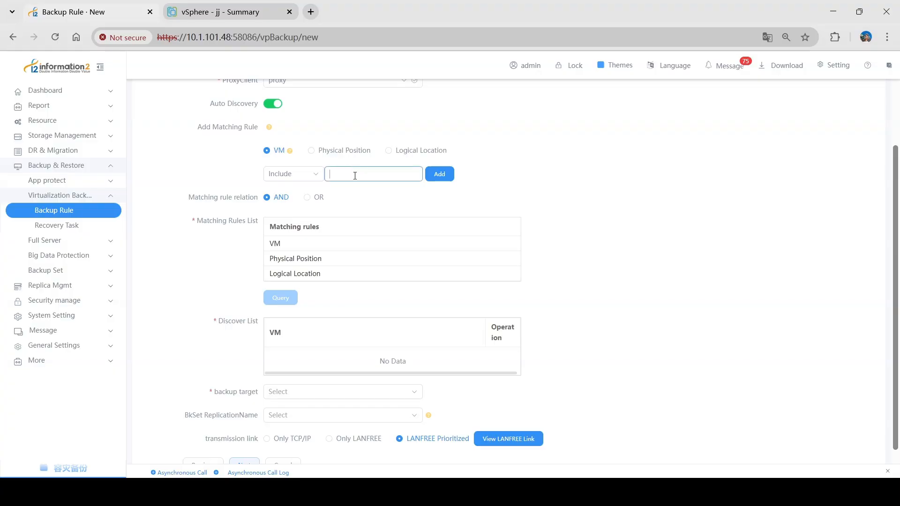
click(440, 174)
click(292, 301)
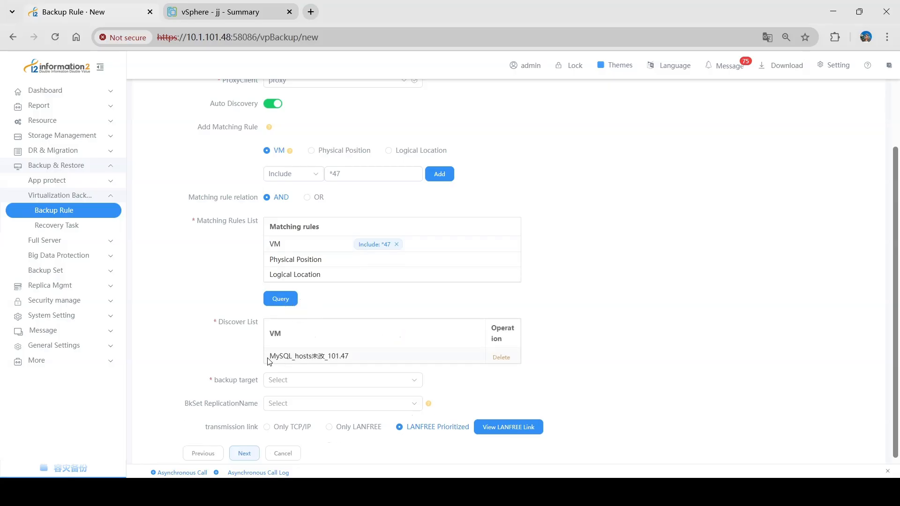
drag(349, 356, 241, 357)
click(250, 359)
Set unit48 as the backup target with Only TCP/IP transmission
click(276, 380)
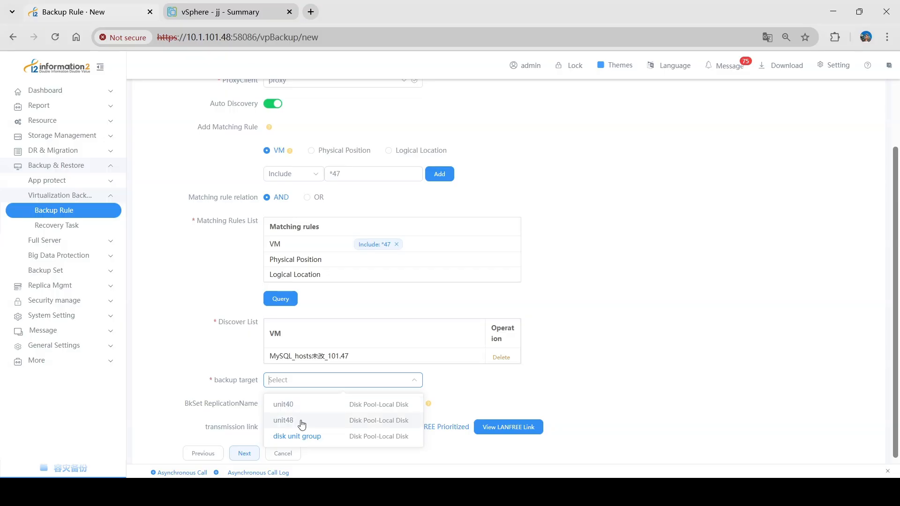
click(304, 421)
scroll(250, 402, down, 1)
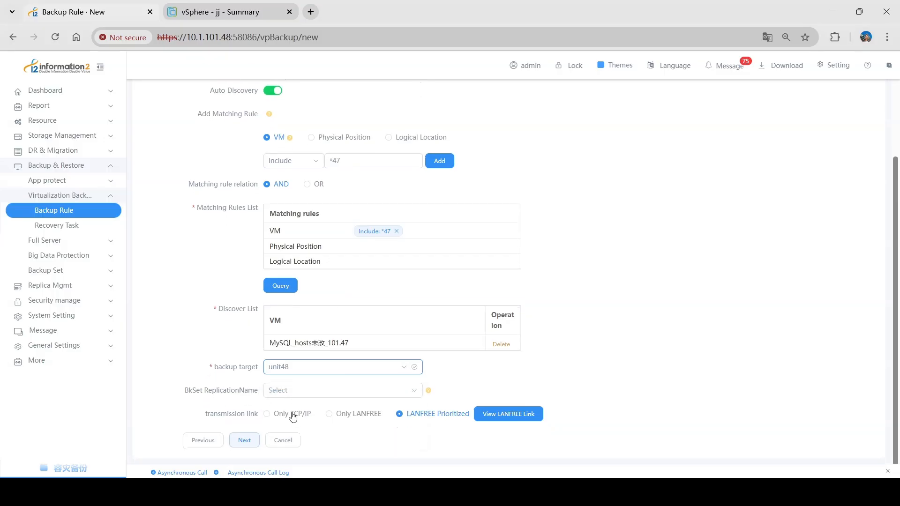
click(277, 415)
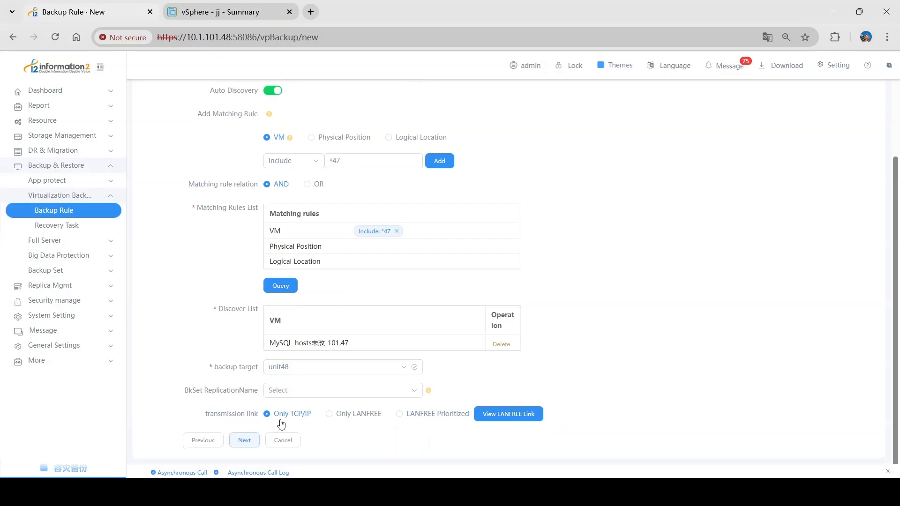
Advance to the schedule step and add a Full backup schedule named full
click(244, 443)
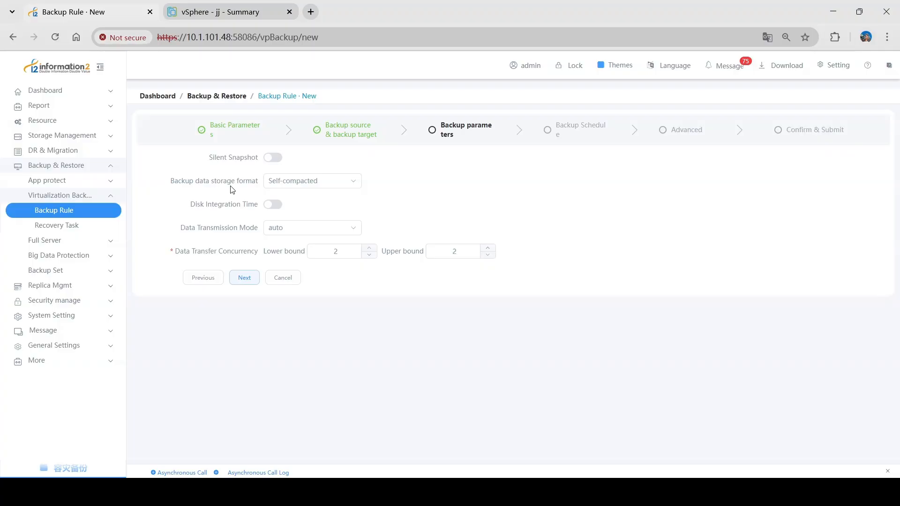
click(243, 278)
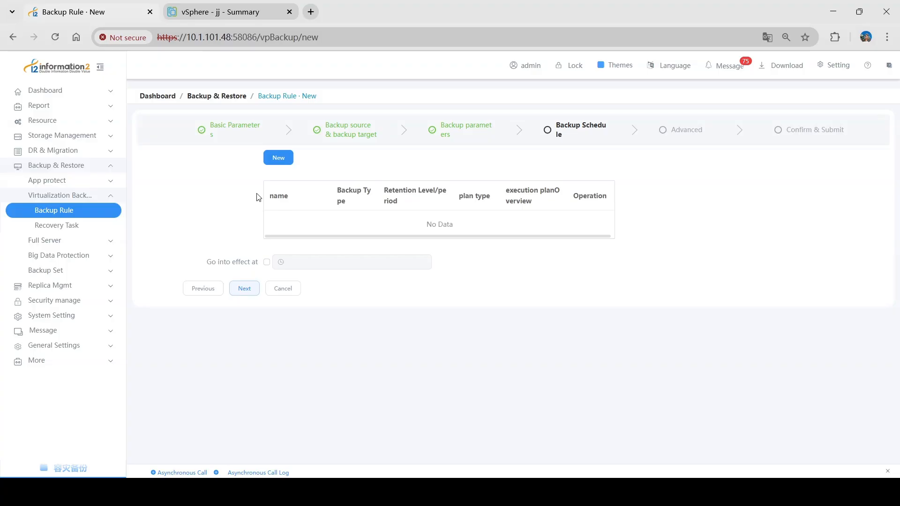
click(282, 160)
click(374, 181)
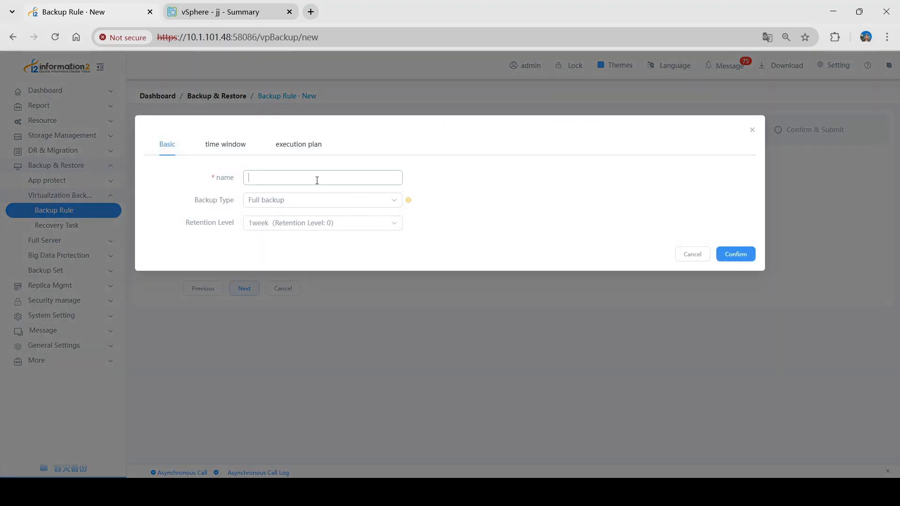
click(322, 205)
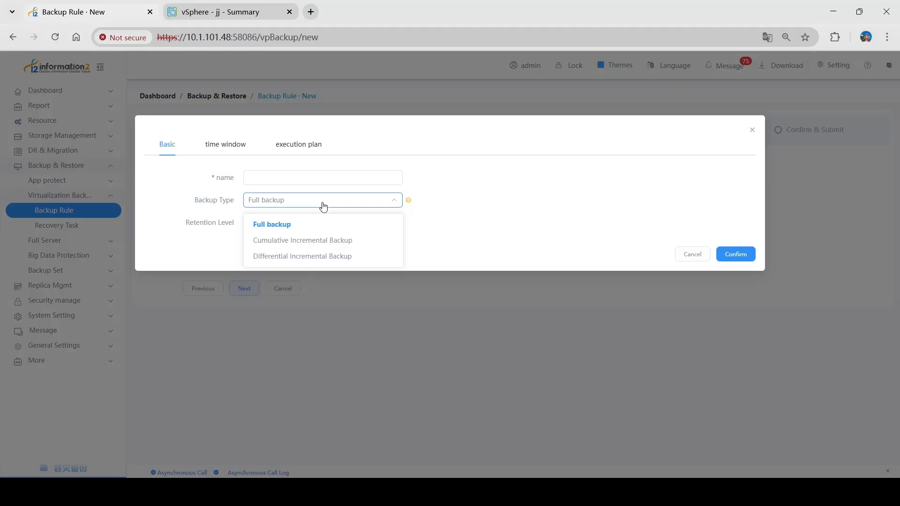
click(295, 178)
text(full)
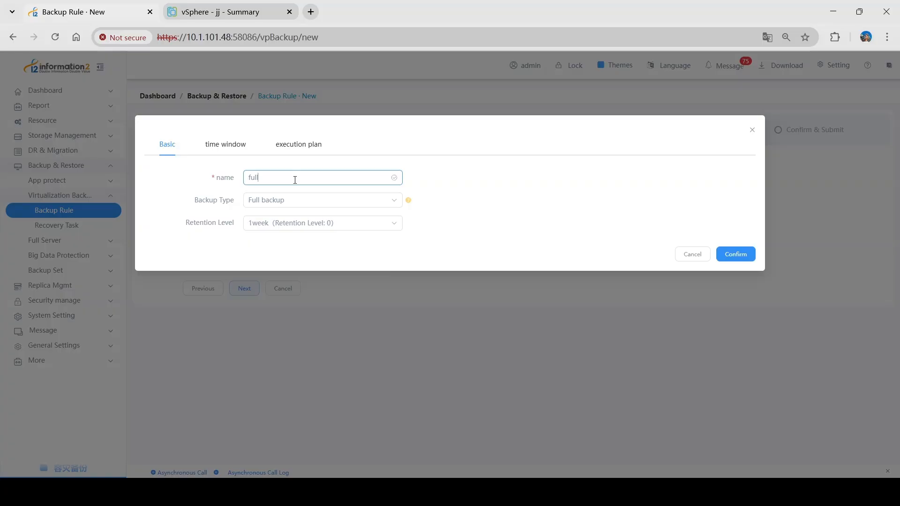
Make the full schedule run monthly in all twelve months on day 1, and save it
click(218, 145)
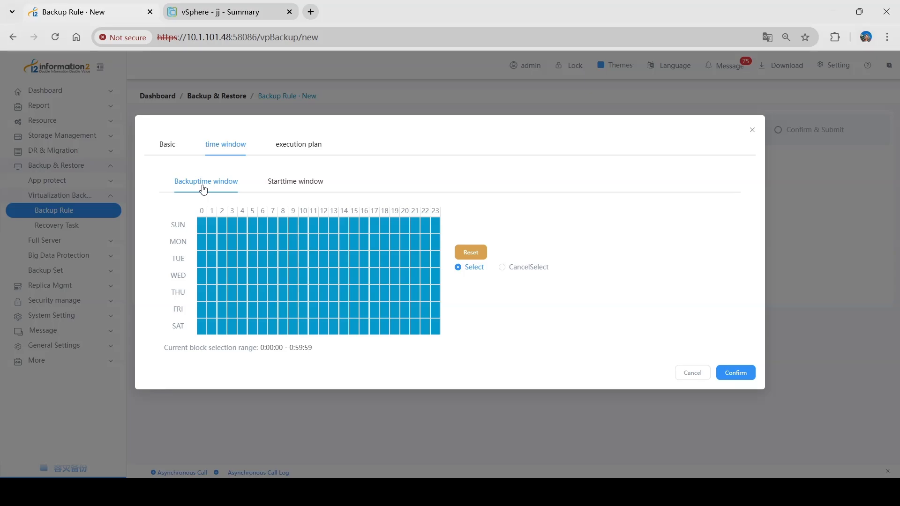
click(304, 188)
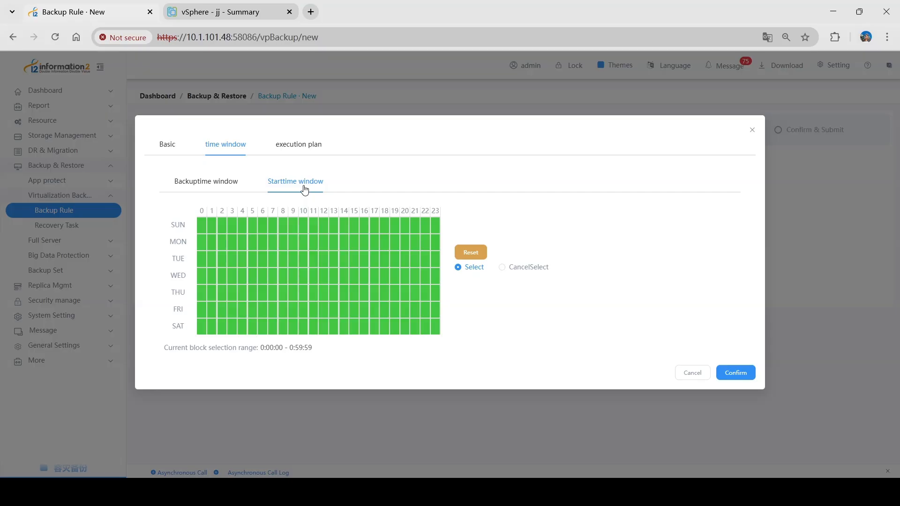
click(310, 145)
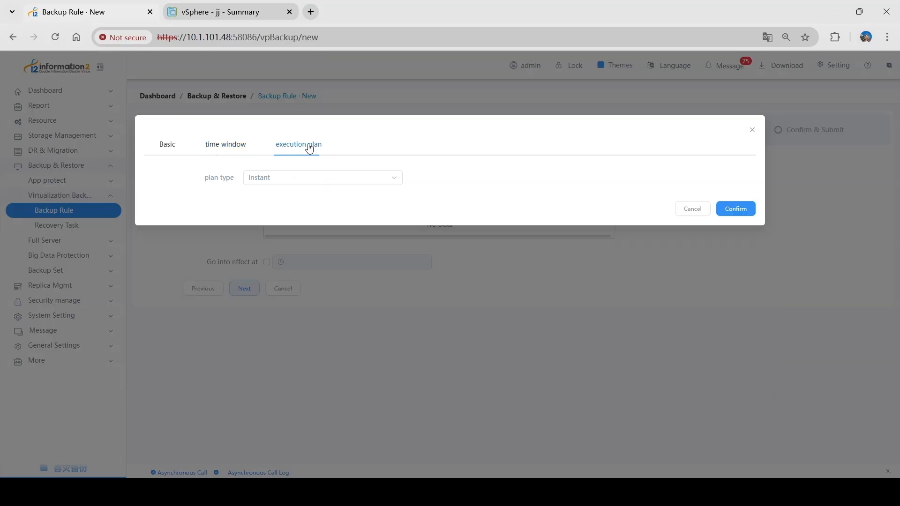
click(317, 182)
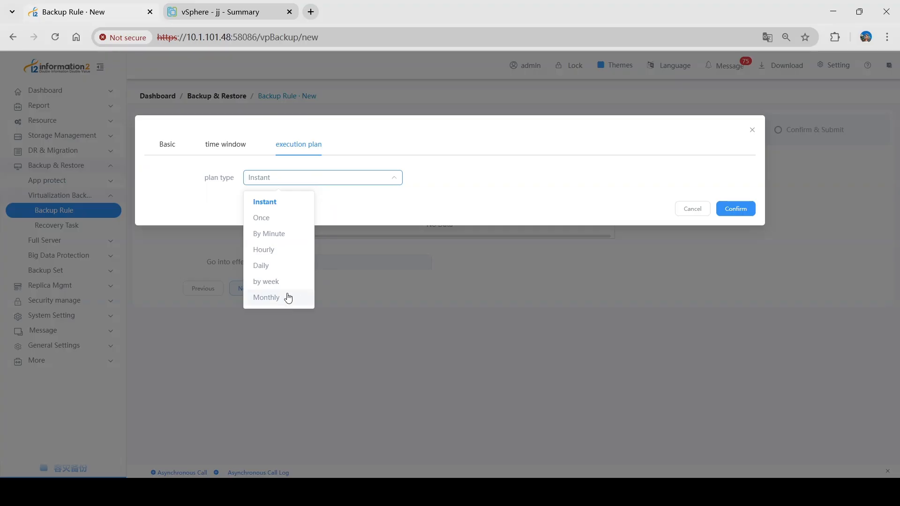
click(267, 300)
click(276, 201)
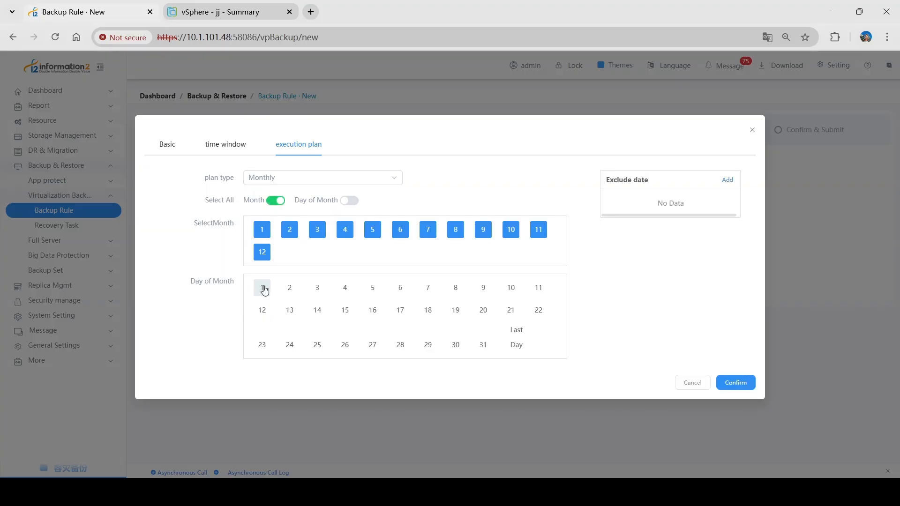
click(262, 288)
click(738, 389)
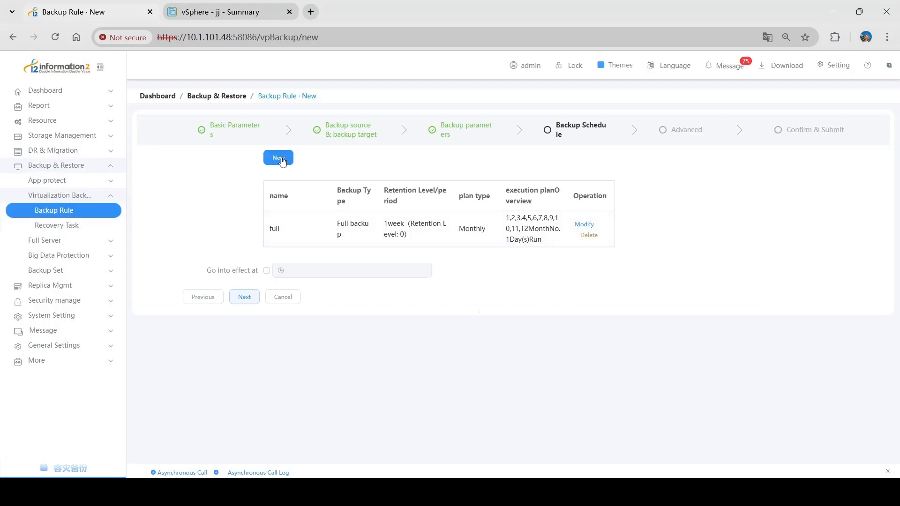
click(281, 160)
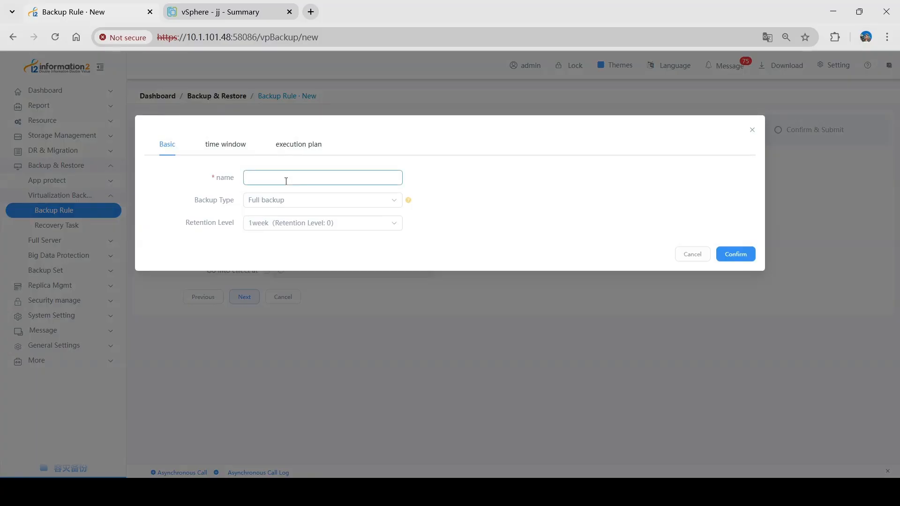
Add a daily Cumulative Incremental backup schedule named incr
text(incr)
click(280, 199)
click(289, 239)
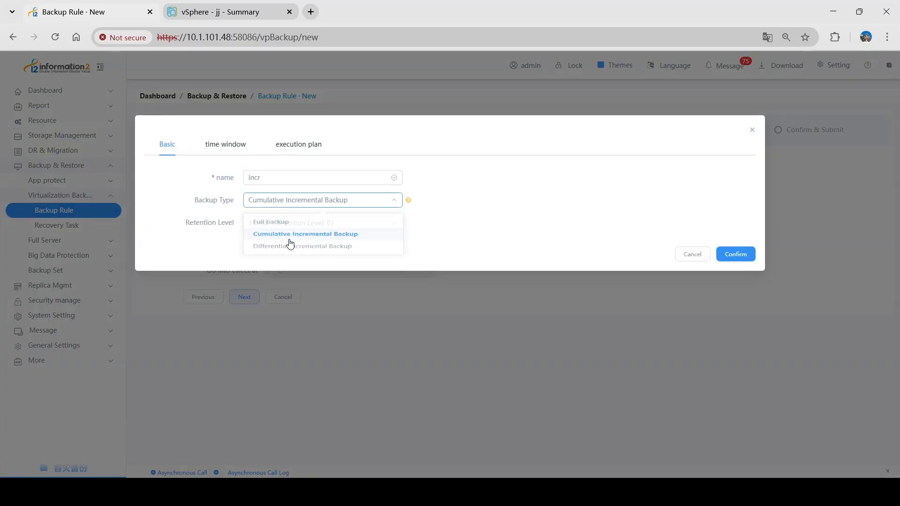
click(206, 233)
click(231, 149)
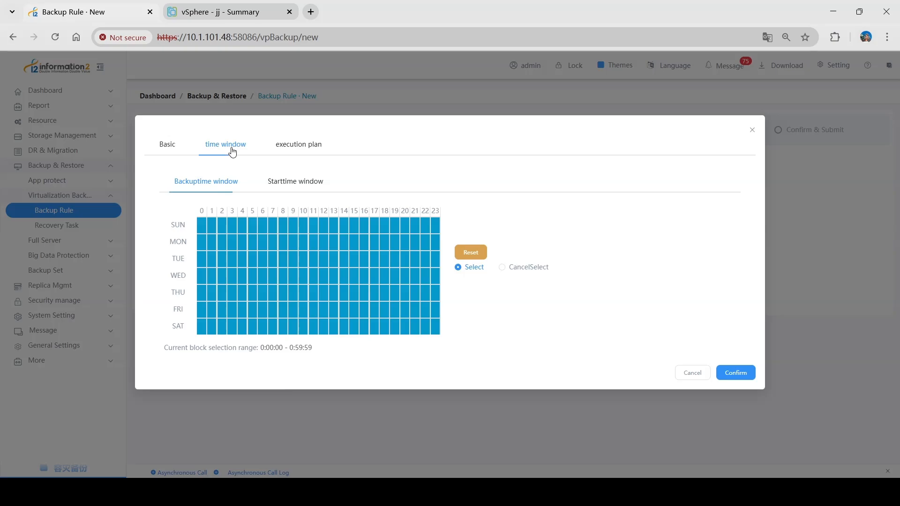
click(296, 183)
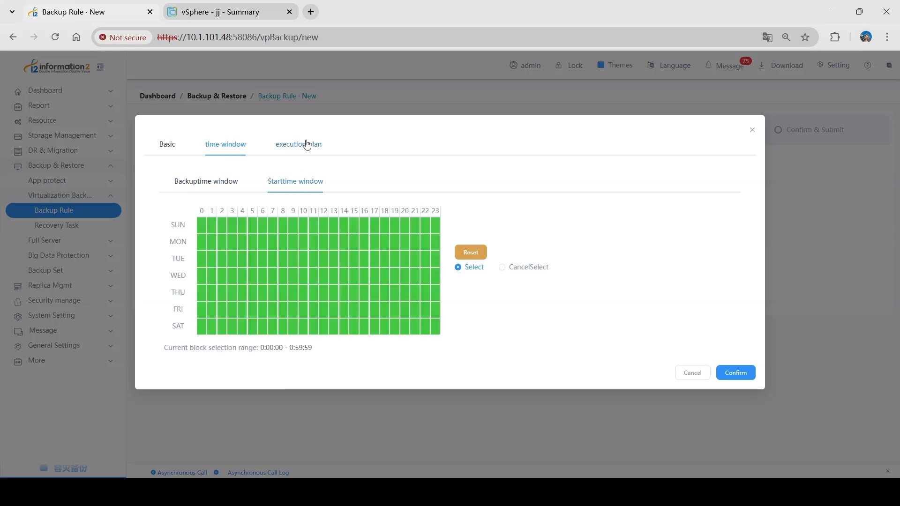
click(307, 145)
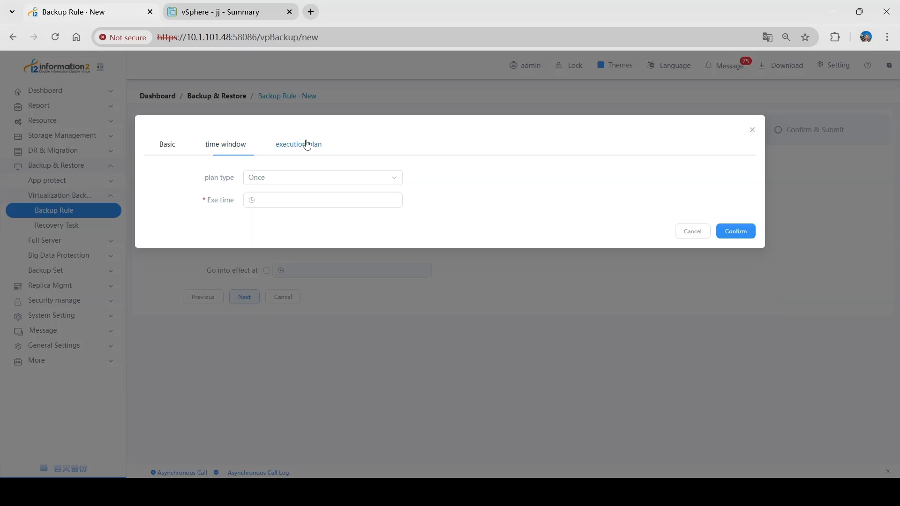
click(308, 177)
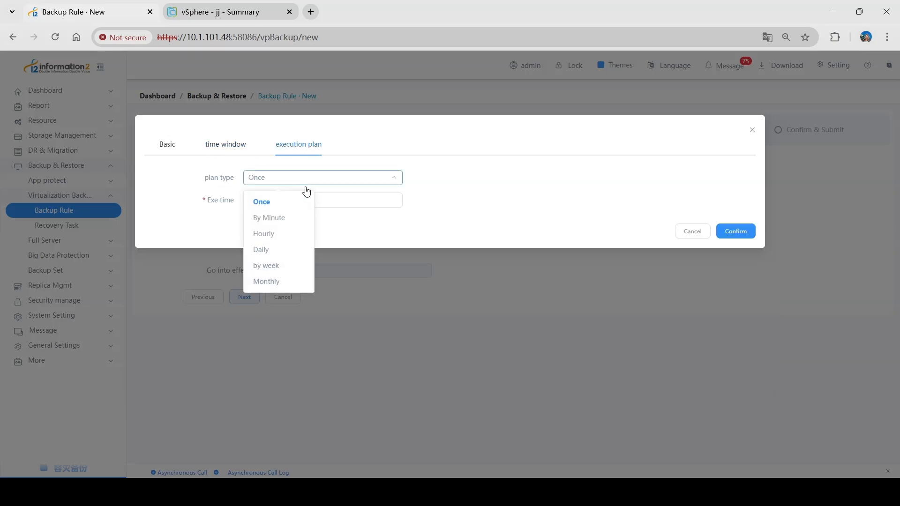
click(273, 253)
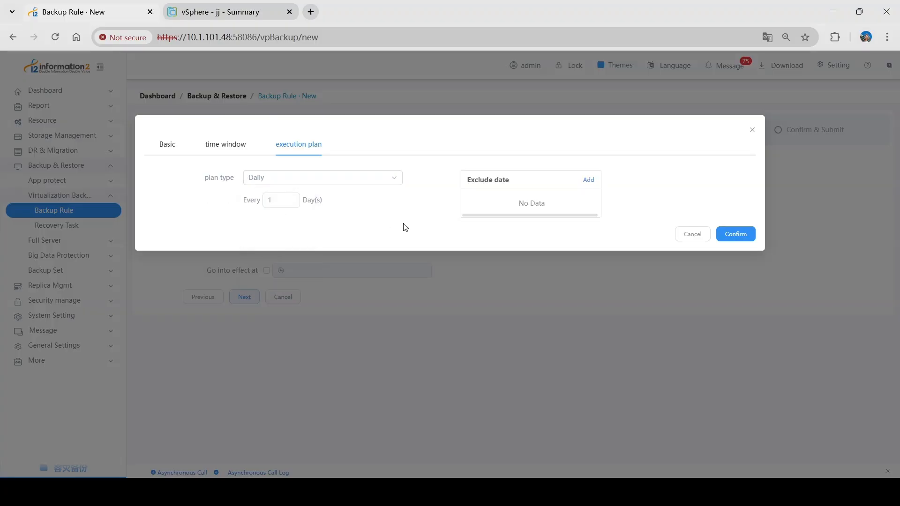
click(277, 197)
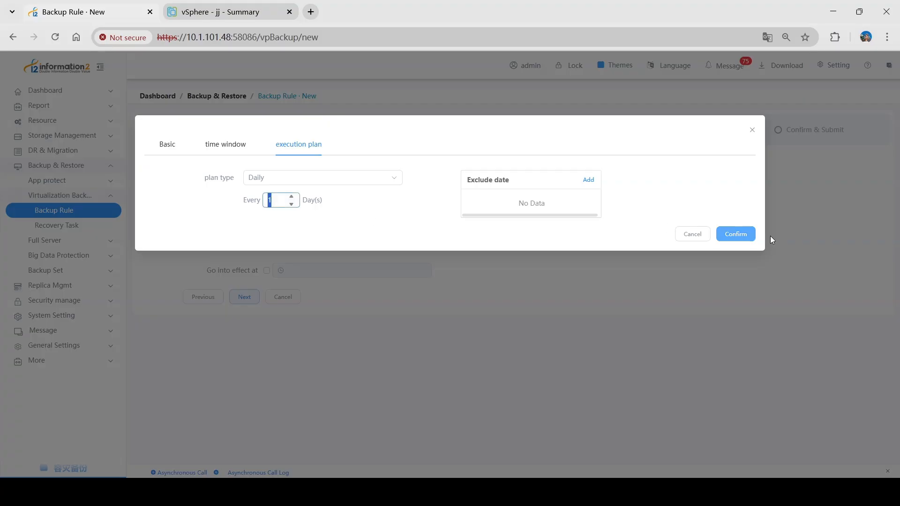
click(735, 235)
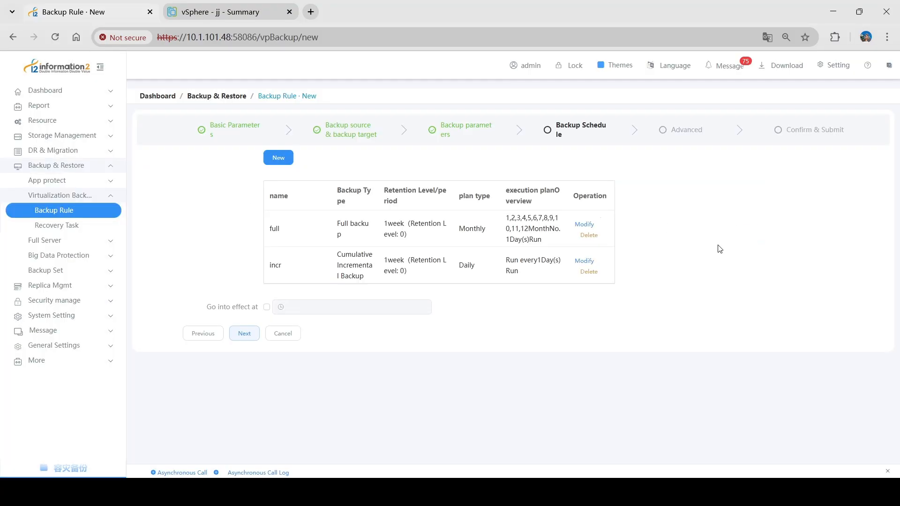
Check the advanced bandwidth limit settings and reach the Confirm & Submit summary
click(240, 334)
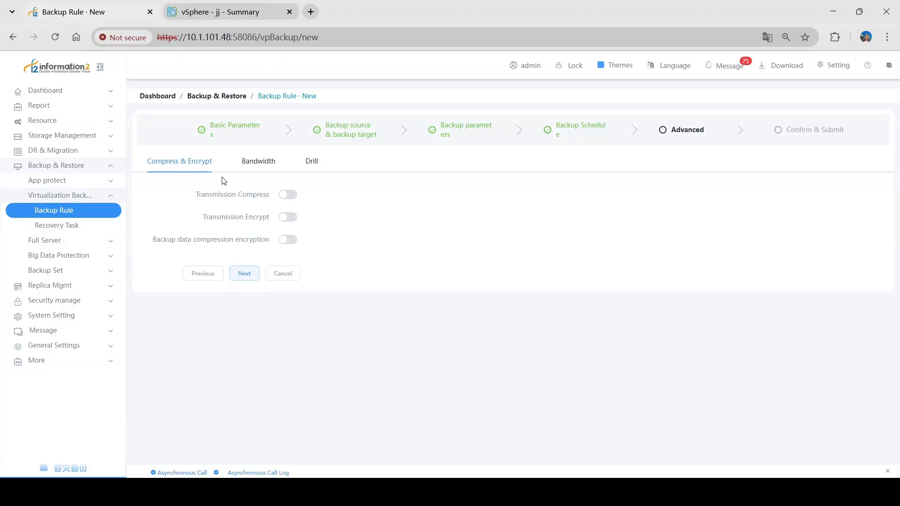
click(259, 162)
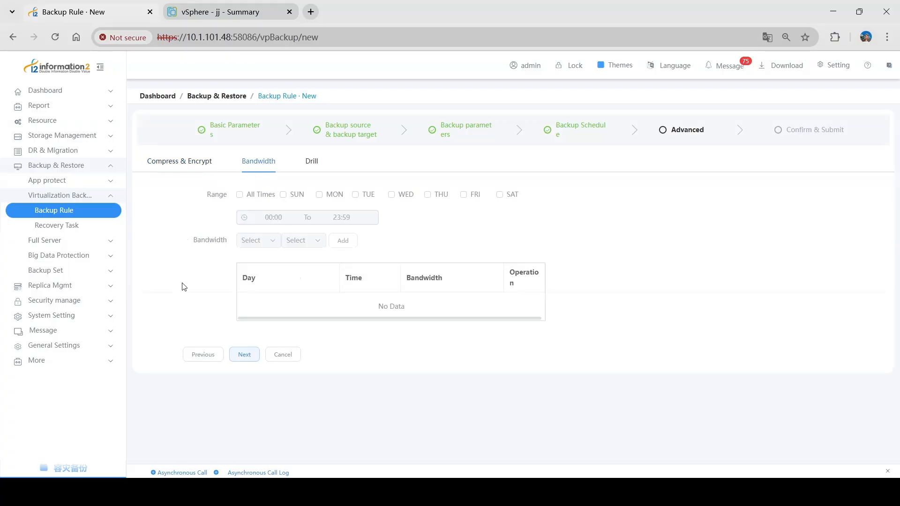
click(244, 355)
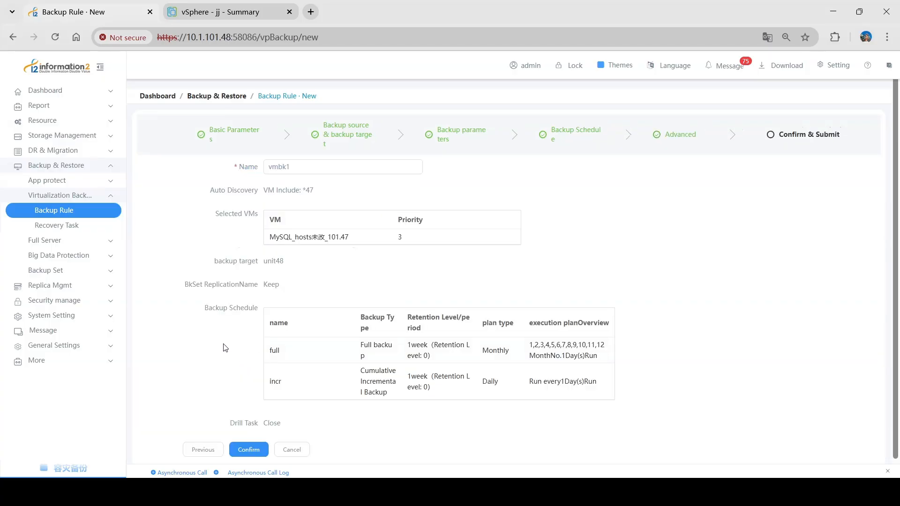
Save the new vmbk1 backup rule
click(248, 450)
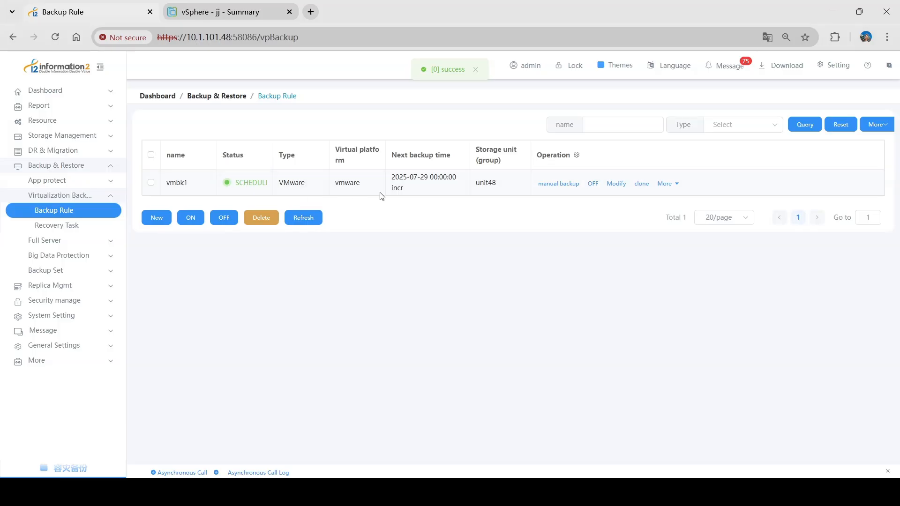
triple_click(398, 185)
click(459, 210)
Start a manual full backup of the vmbk1 rule
click(555, 184)
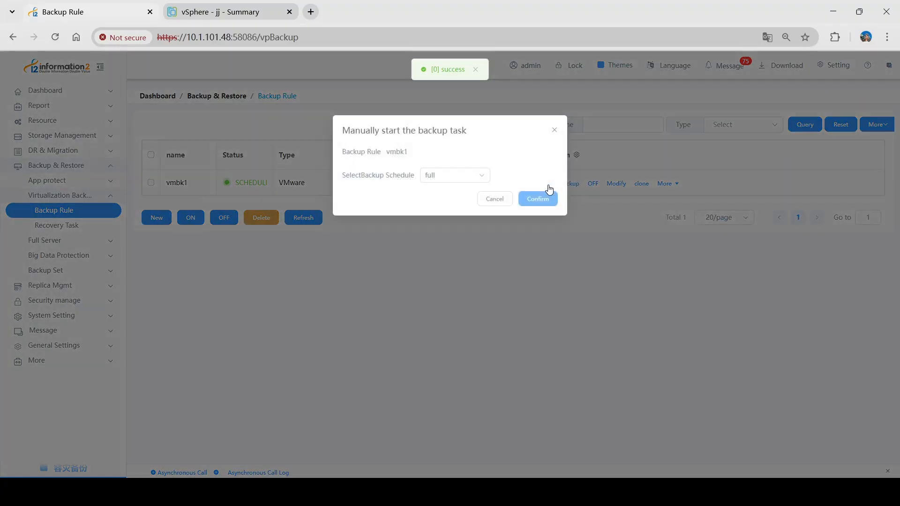
click(460, 174)
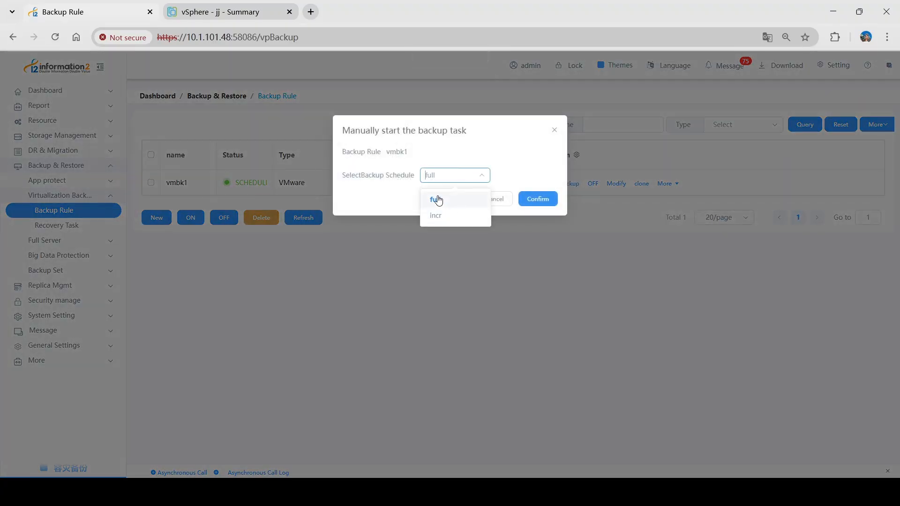
click(439, 198)
click(538, 199)
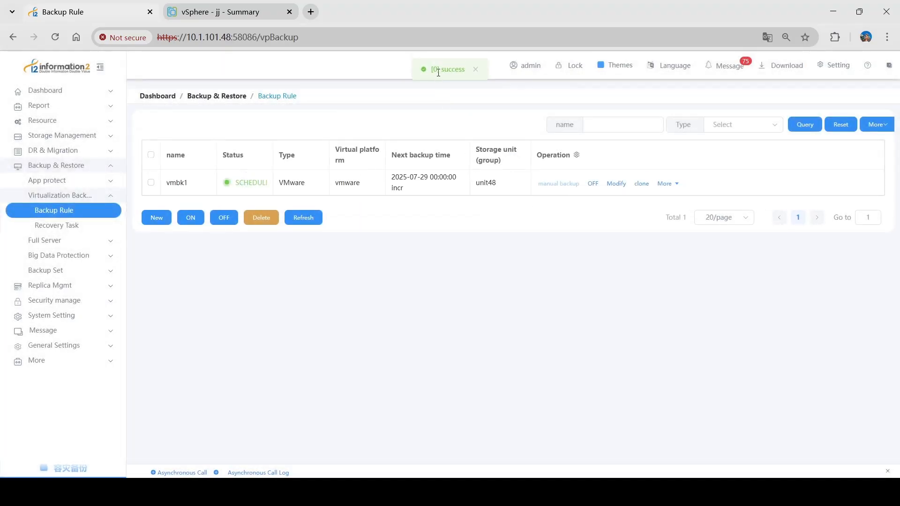
Show the Backup Task list under Dashboard
drag(439, 70, 472, 74)
click(365, 113)
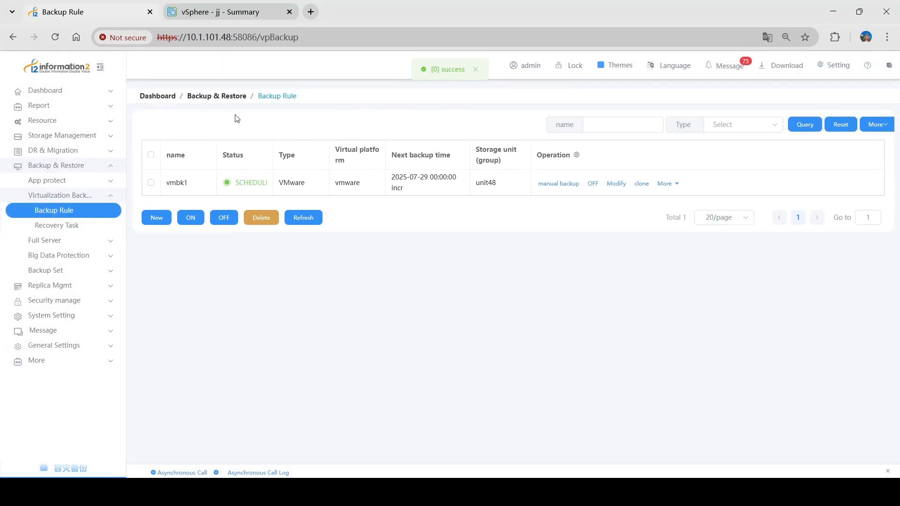
click(66, 93)
click(61, 123)
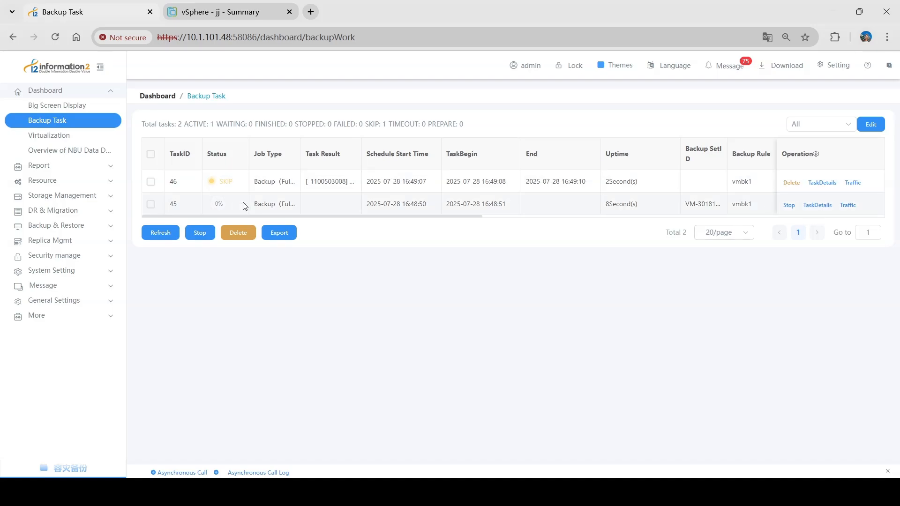
Confirm task 45's vmbk1 full backup succeeded with 9.24 GiB in 8m11s
drag(254, 204, 387, 232)
click(392, 232)
click(817, 206)
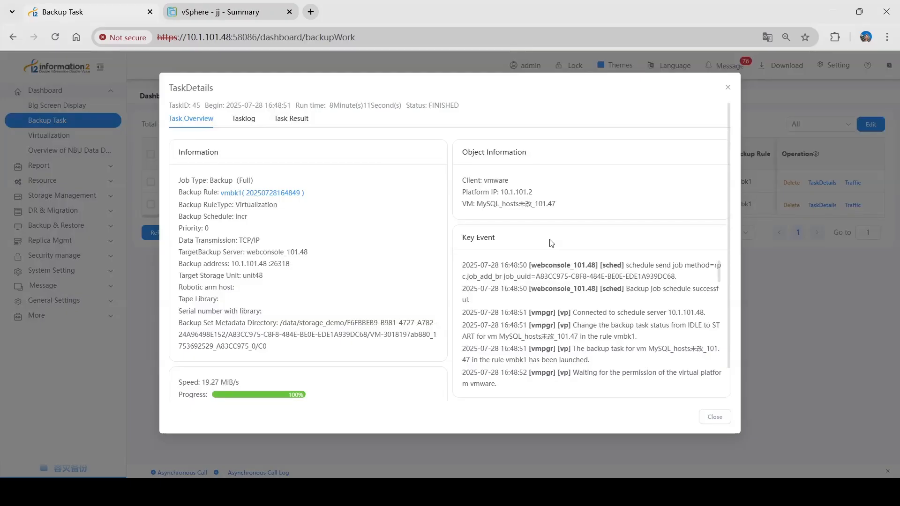
drag(185, 398, 215, 398)
click(282, 380)
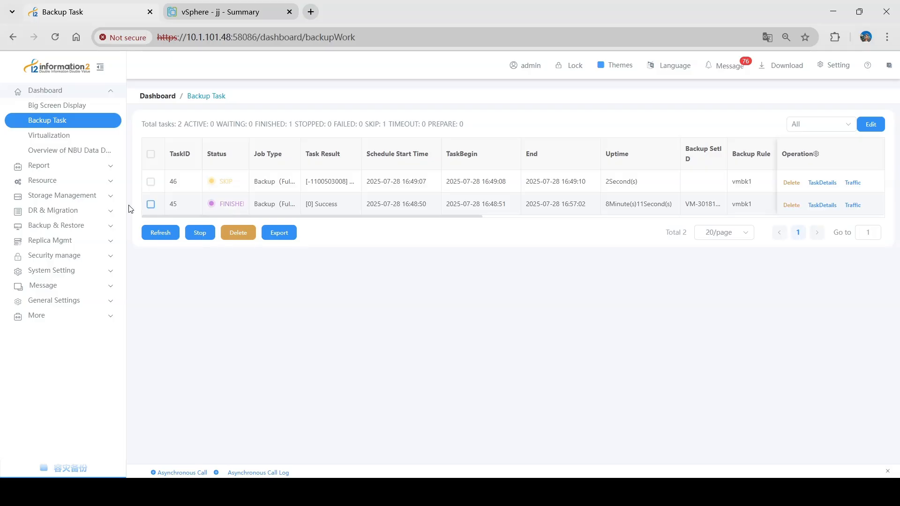
click(94, 225)
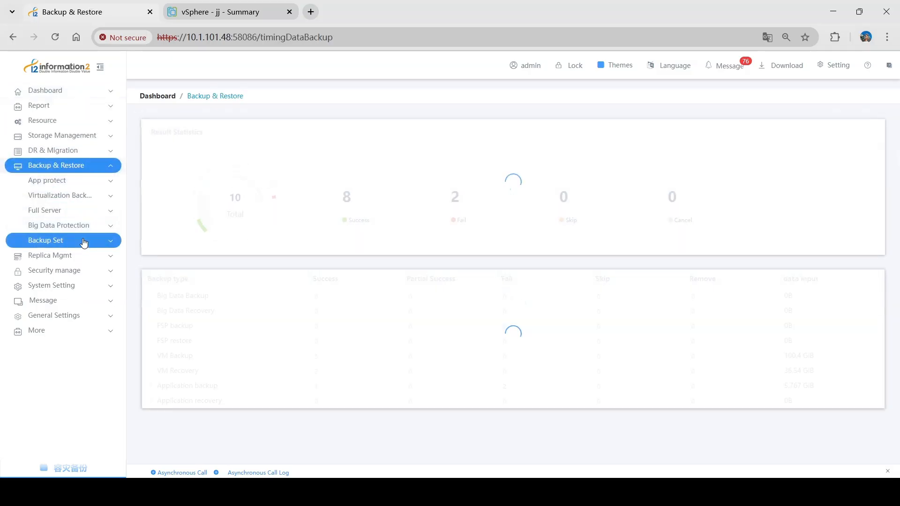
click(75, 247)
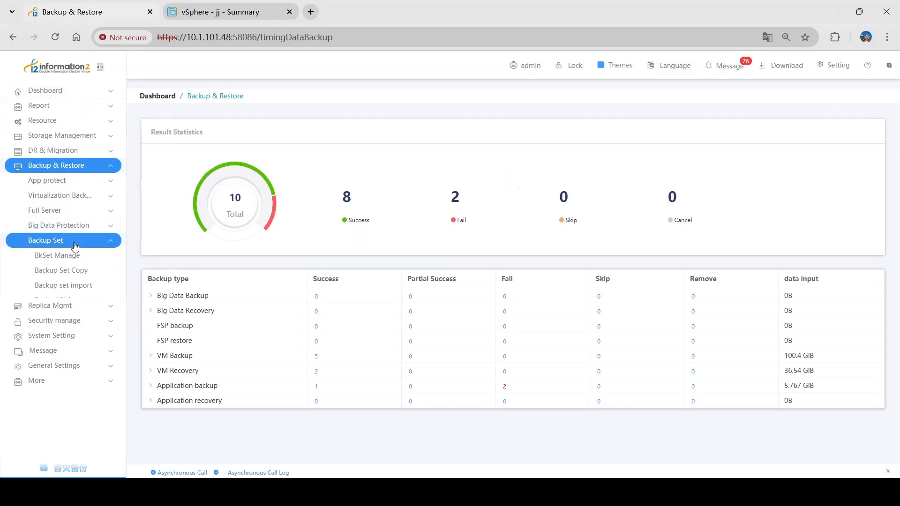
click(83, 256)
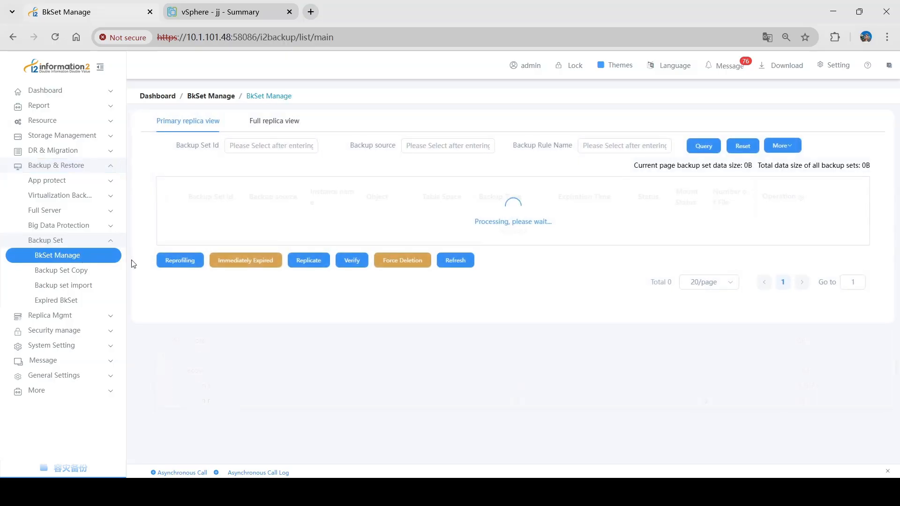
click(167, 226)
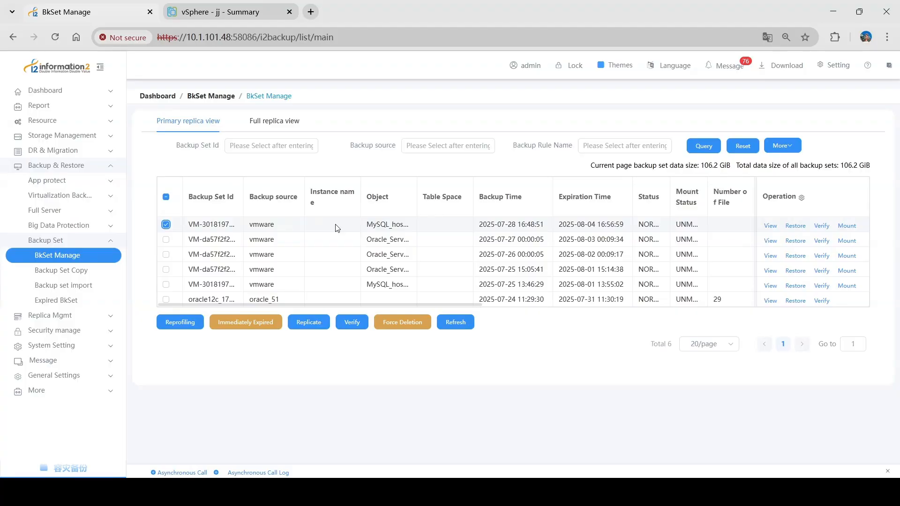
click(795, 227)
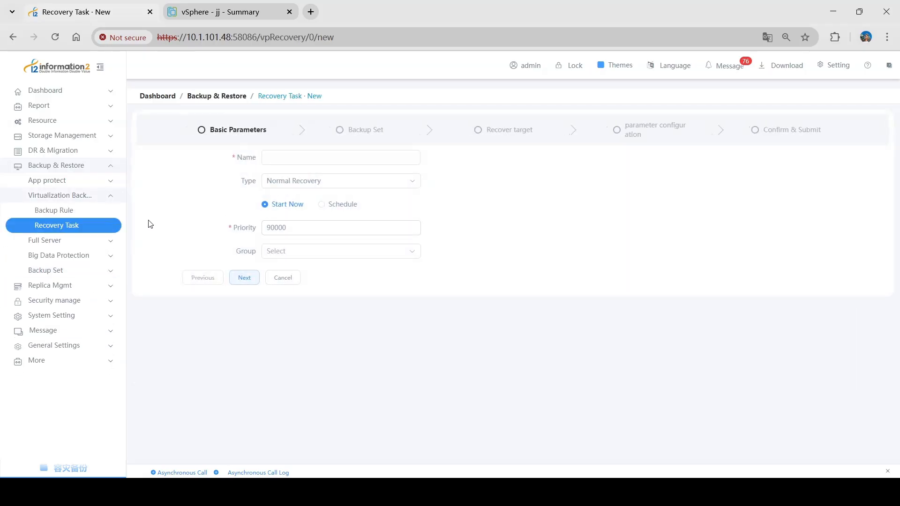
Name the task recovery and select the MySQL_hosts未改_101.47 VM as the restore source
click(286, 155)
text(recovery)
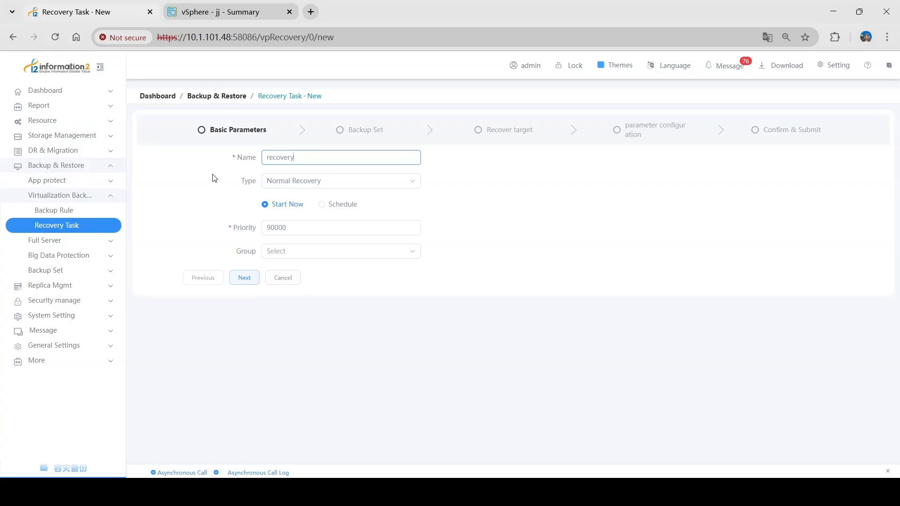
click(244, 278)
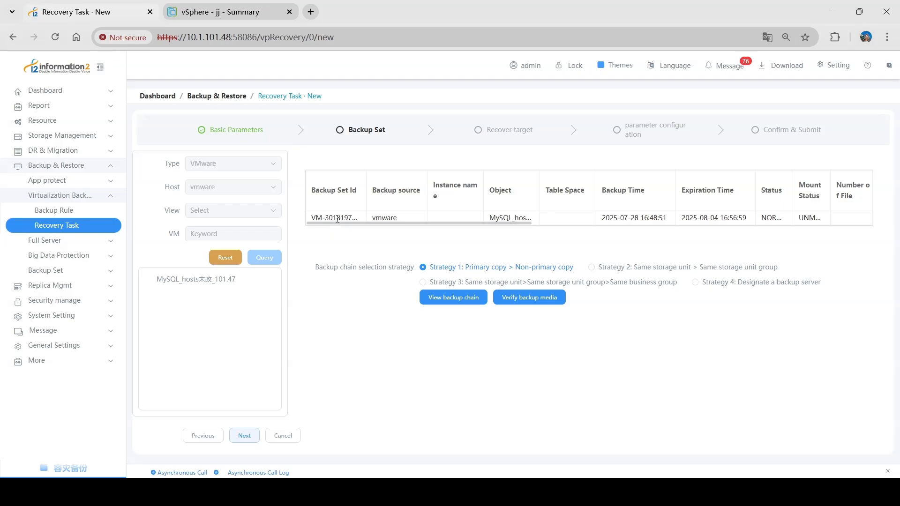
click(207, 279)
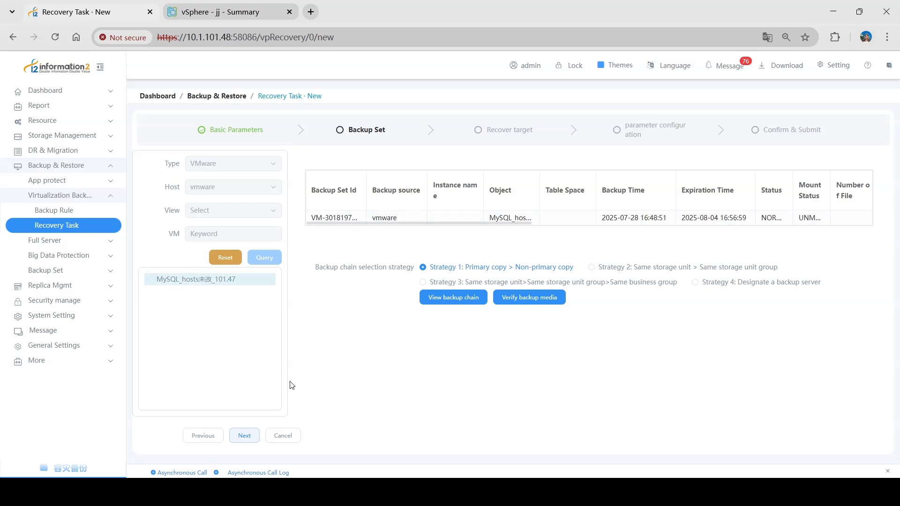
click(244, 436)
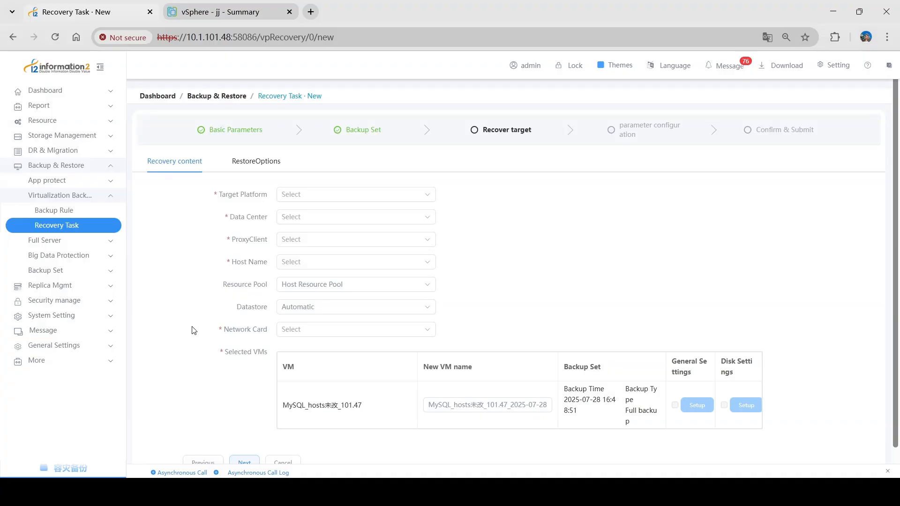
Target vmware, Datacenter, proxy client proxy, host 10.1.101.1 and network VM Network
click(306, 195)
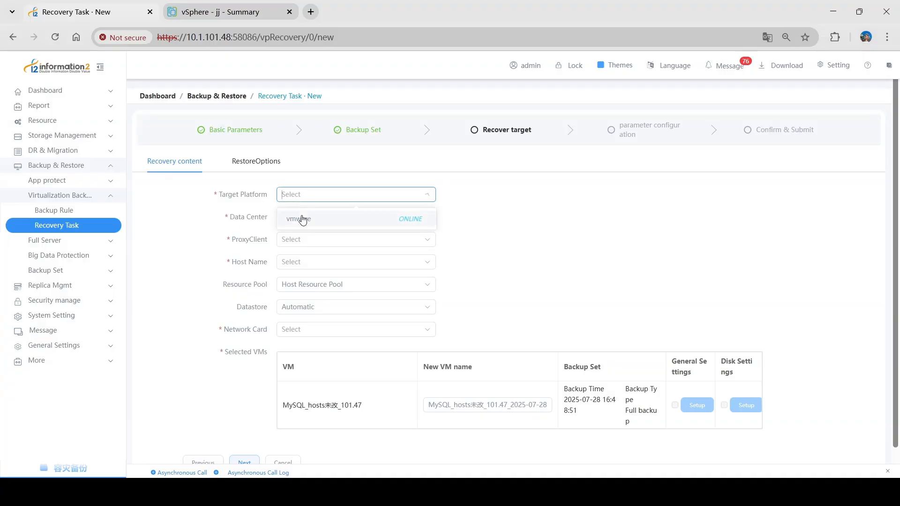
click(307, 218)
click(302, 231)
click(300, 253)
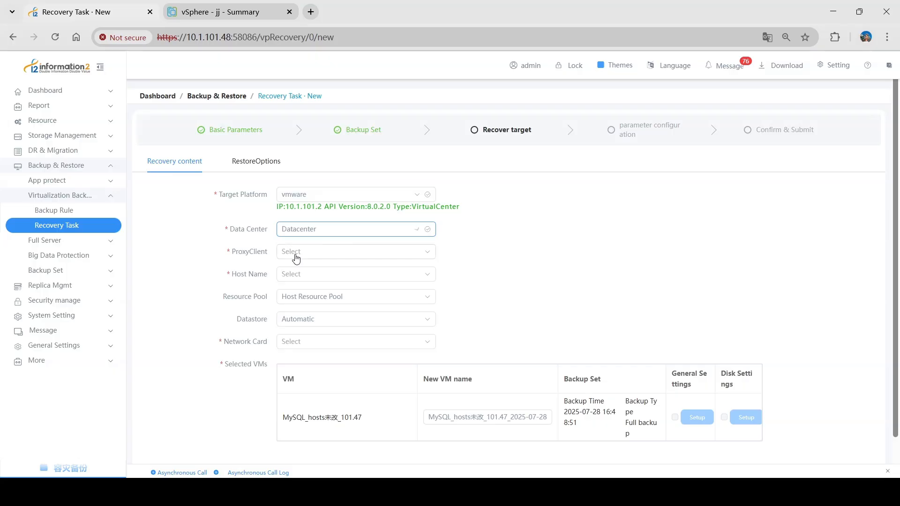
click(320, 256)
click(323, 278)
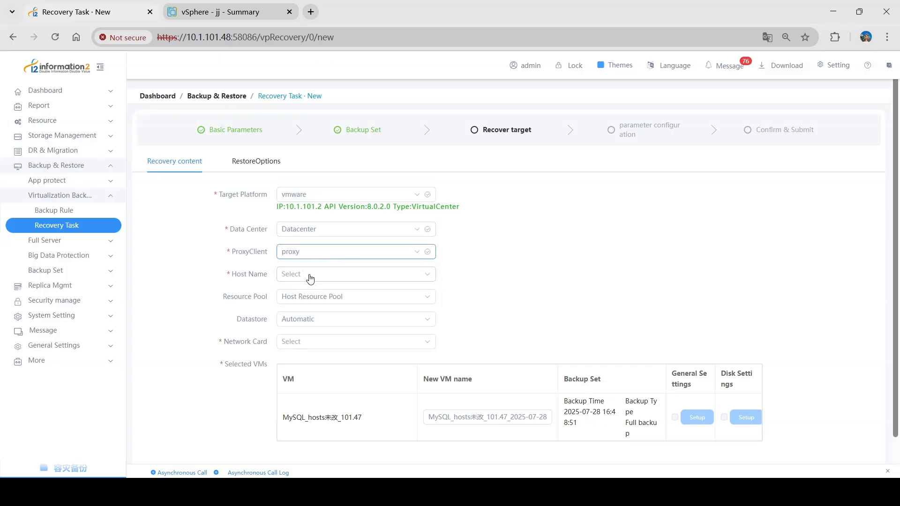
click(310, 279)
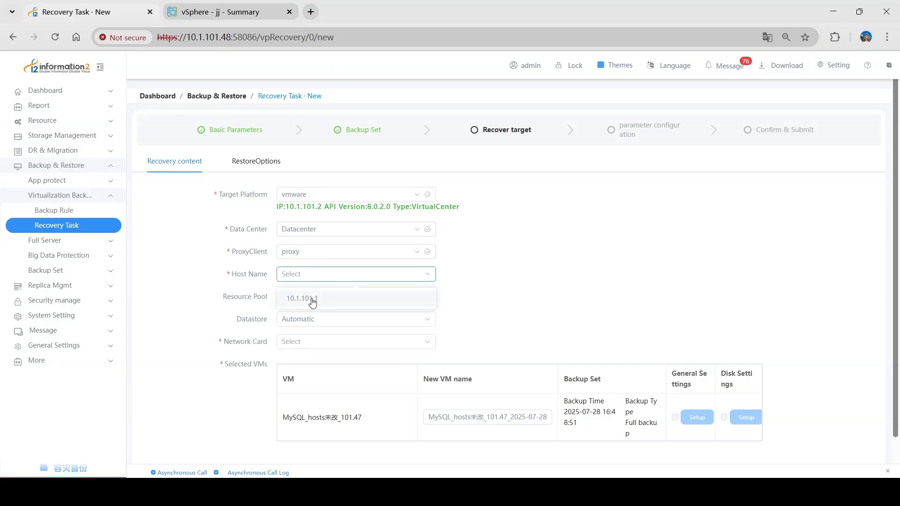
click(313, 300)
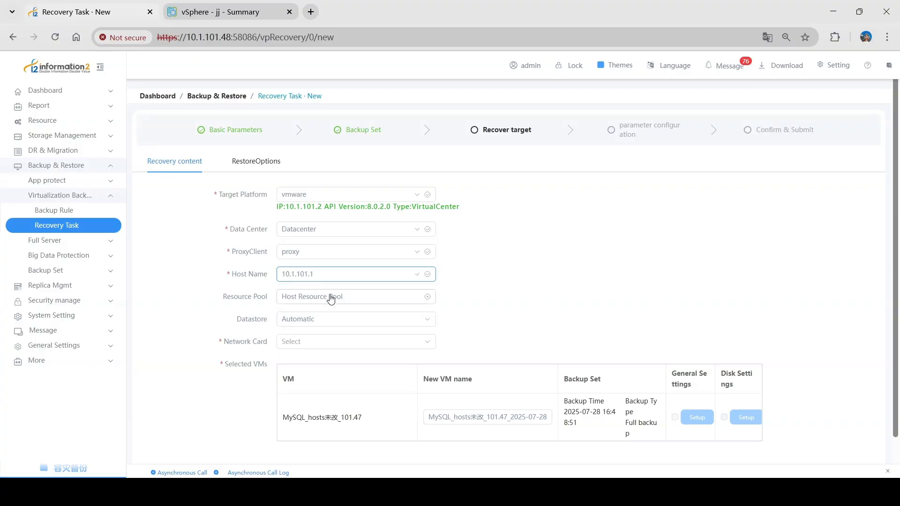
click(242, 319)
scroll(235, 328, down, 1)
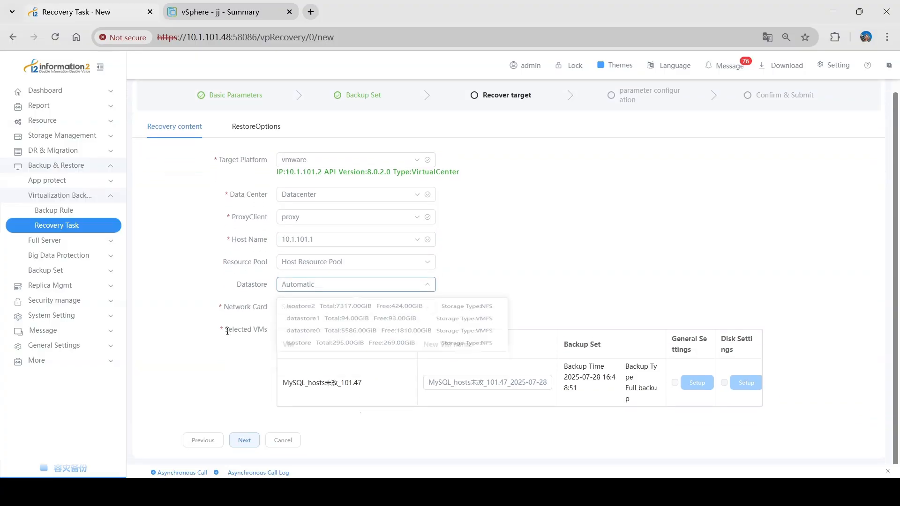
click(311, 307)
click(306, 332)
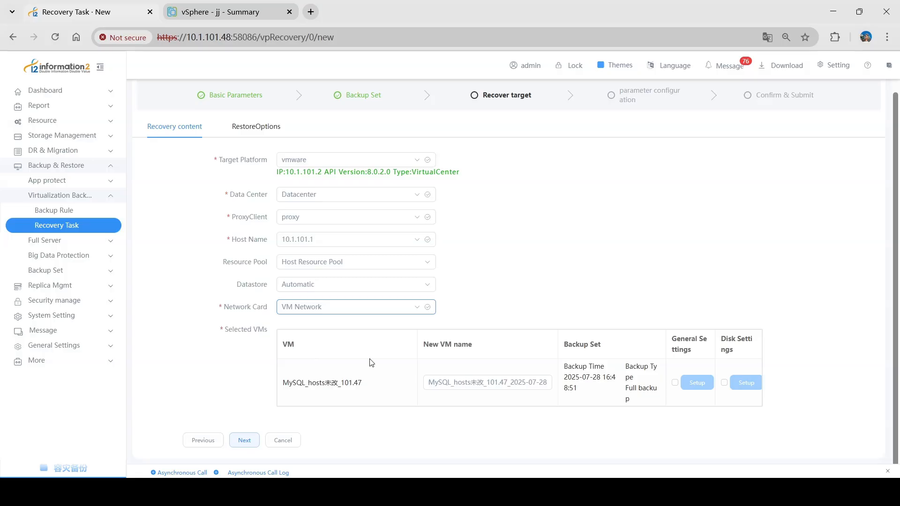
Enable disk settings with equipment type Consistent With Source Disk, leaving general settings unchanged
click(675, 382)
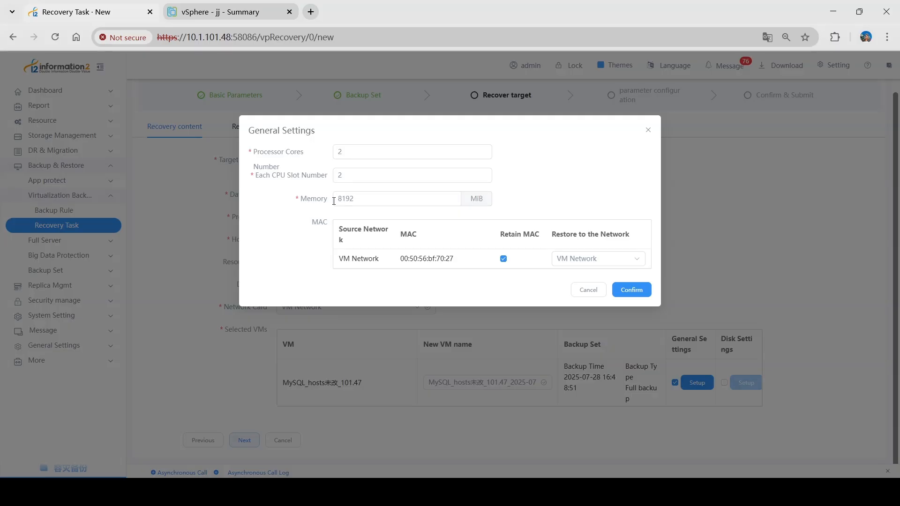
drag(330, 199, 301, 207)
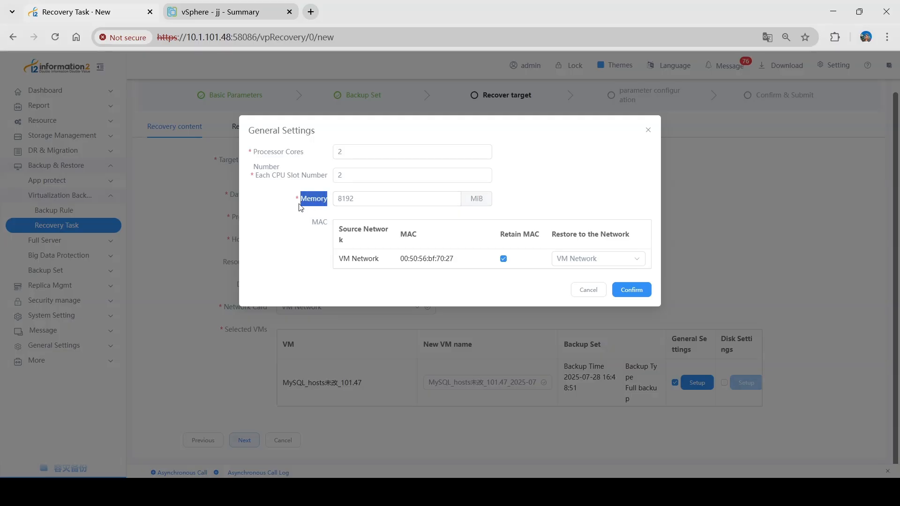
click(592, 292)
click(724, 383)
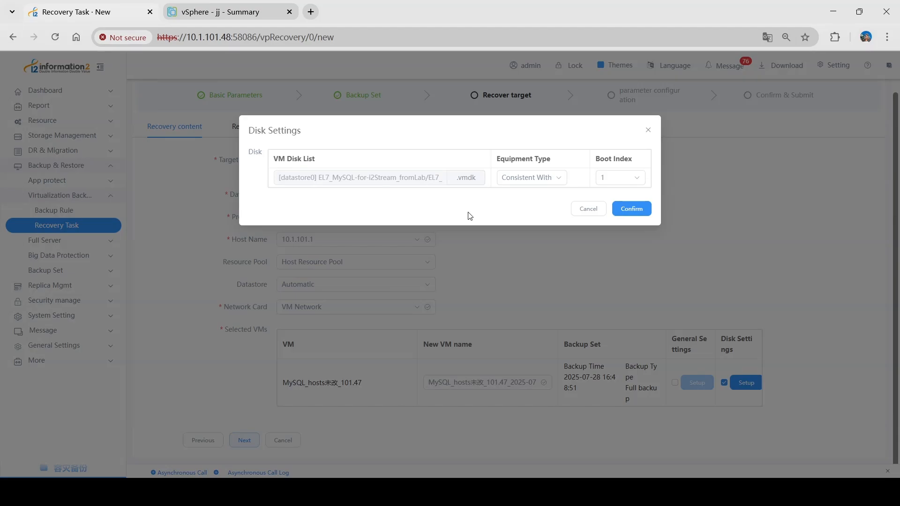
click(556, 178)
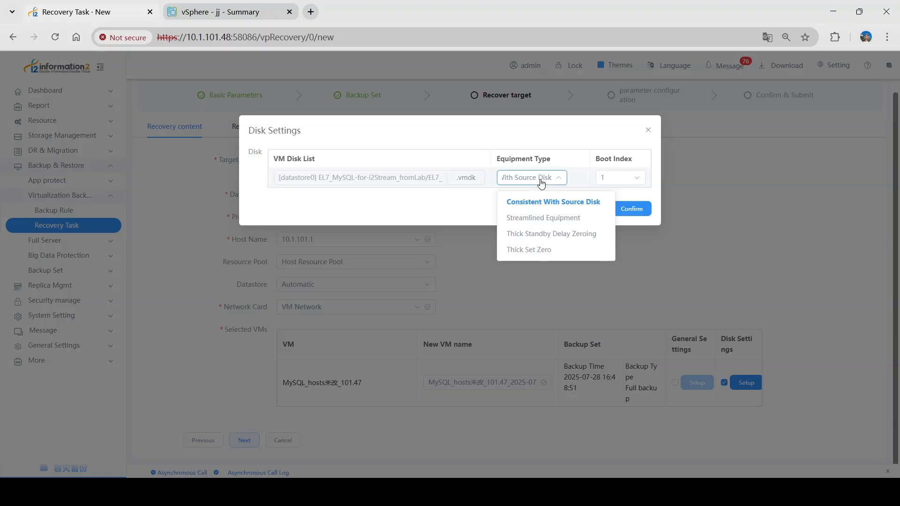
click(566, 202)
click(632, 208)
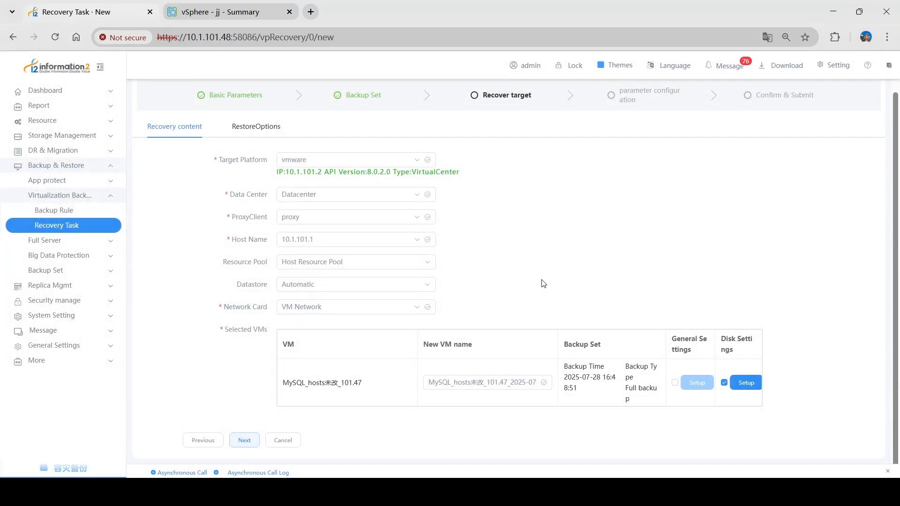
click(249, 132)
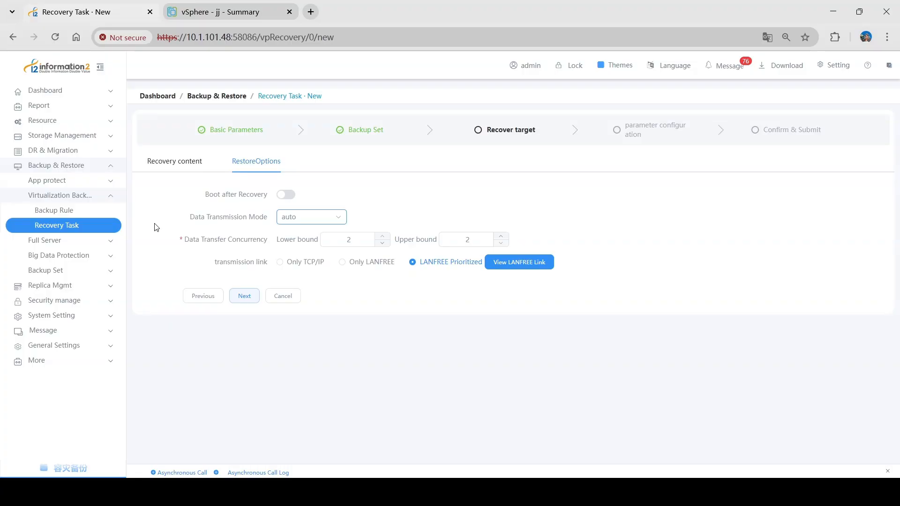
Use Only TCP/IP transfer with concurrency lower bound 1 and upper bound 4
click(282, 262)
click(383, 243)
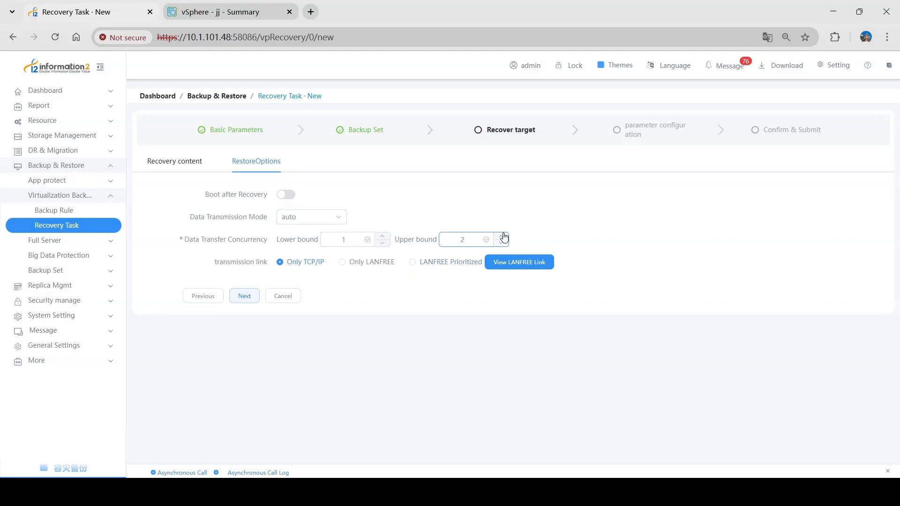
click(501, 236)
click(502, 236)
Review the bandwidth settings and submit the recovery task
click(246, 296)
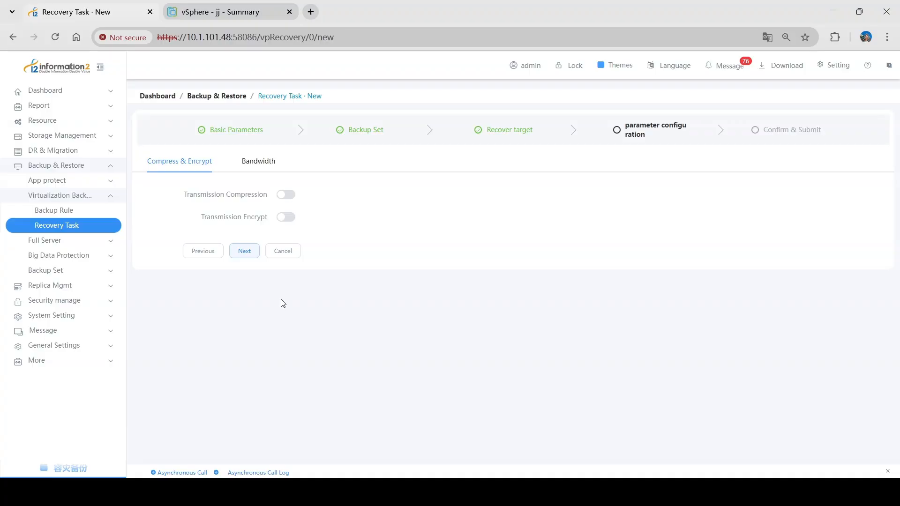
click(266, 164)
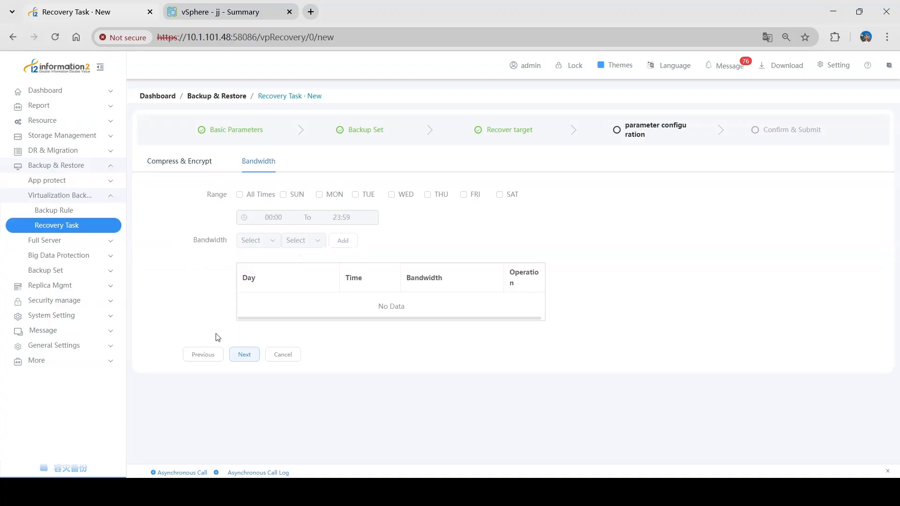
click(243, 358)
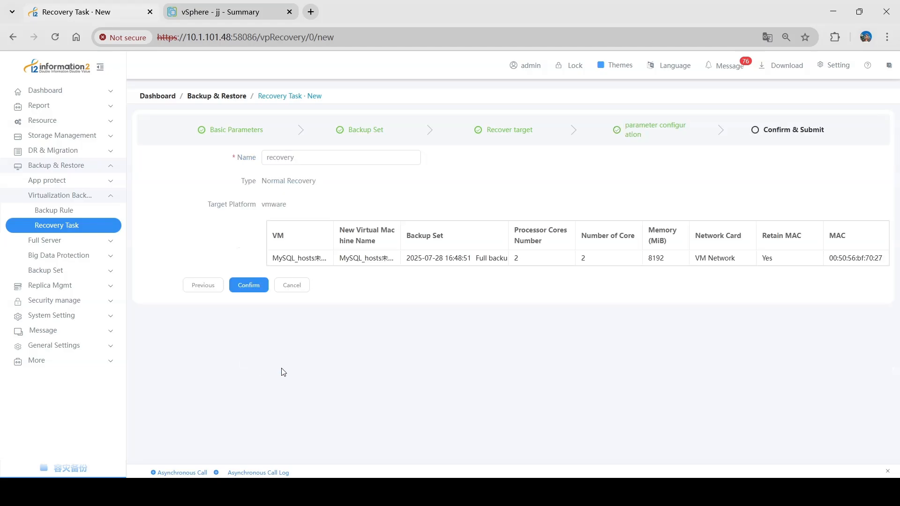
click(251, 287)
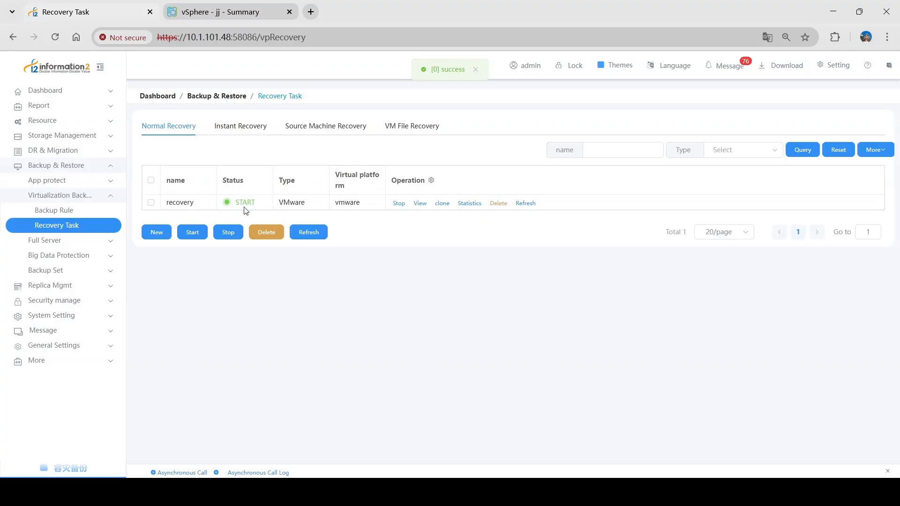
Verify recovery task 47 reached 100% and finished with Success after 2m7s
click(310, 229)
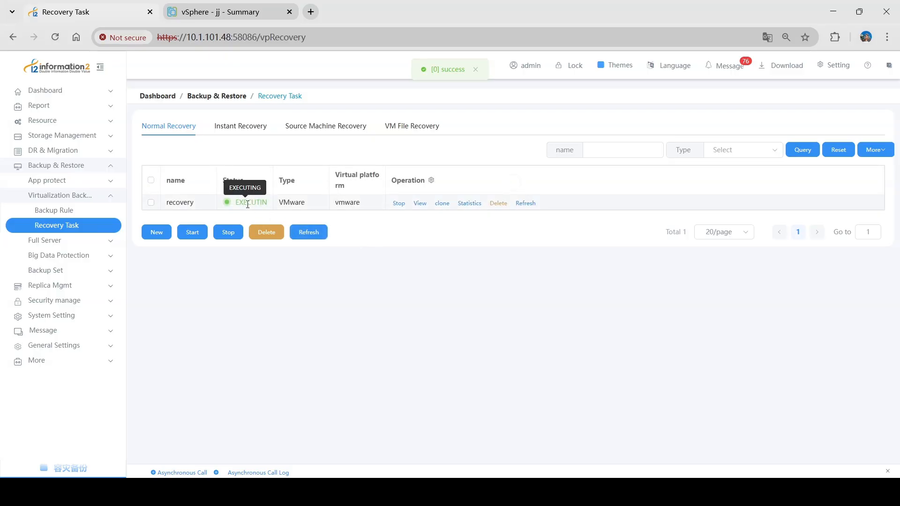
click(108, 92)
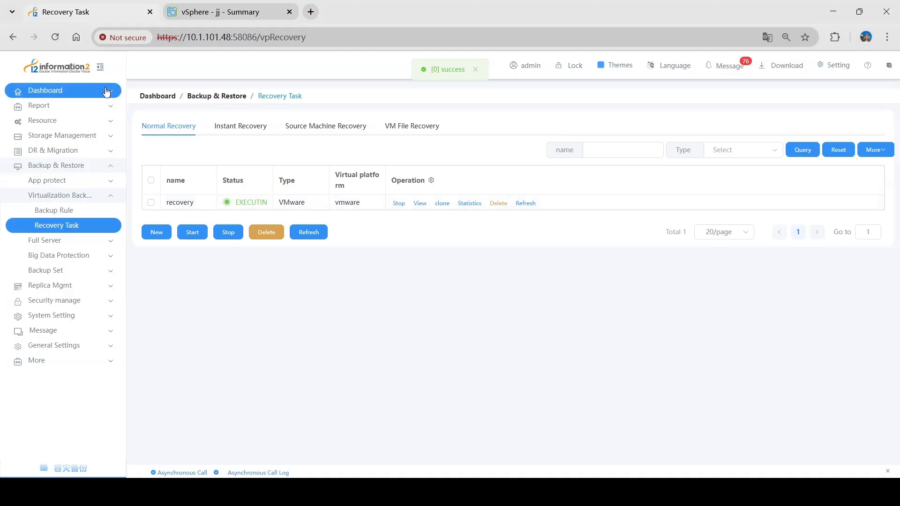
click(70, 123)
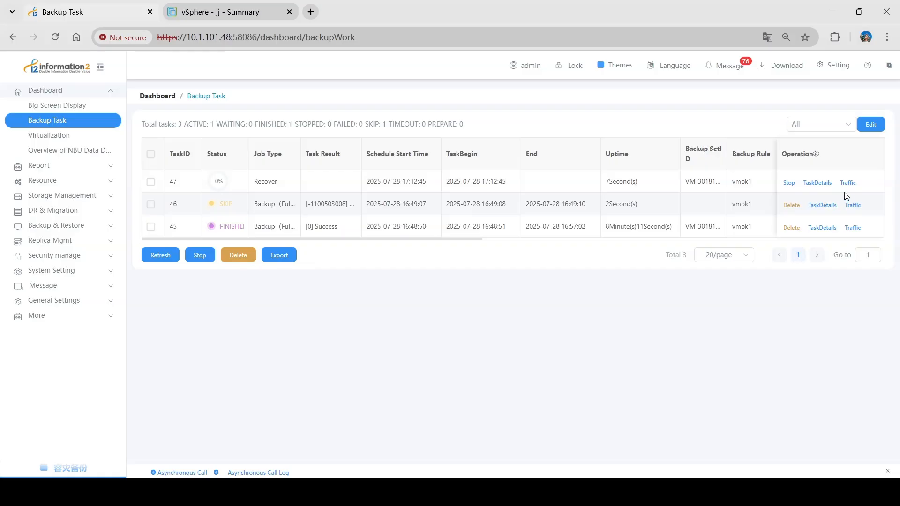
click(818, 182)
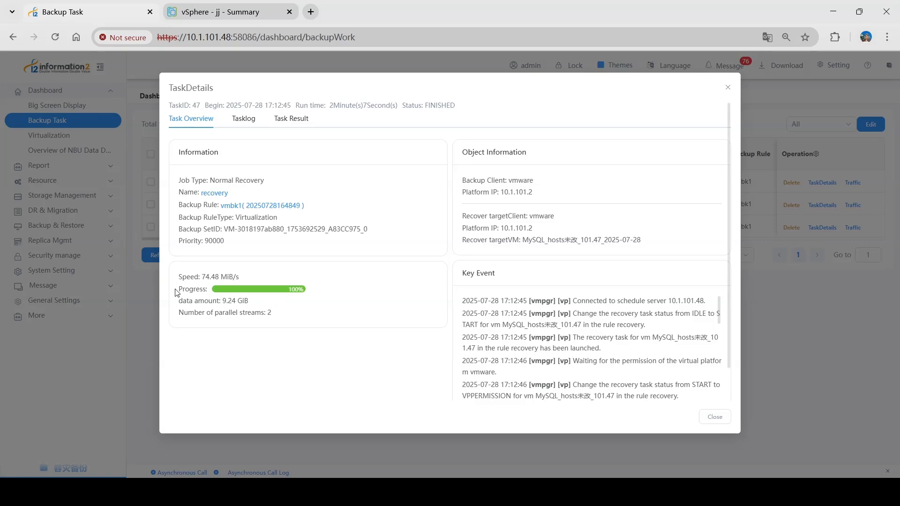
drag(175, 291, 312, 291)
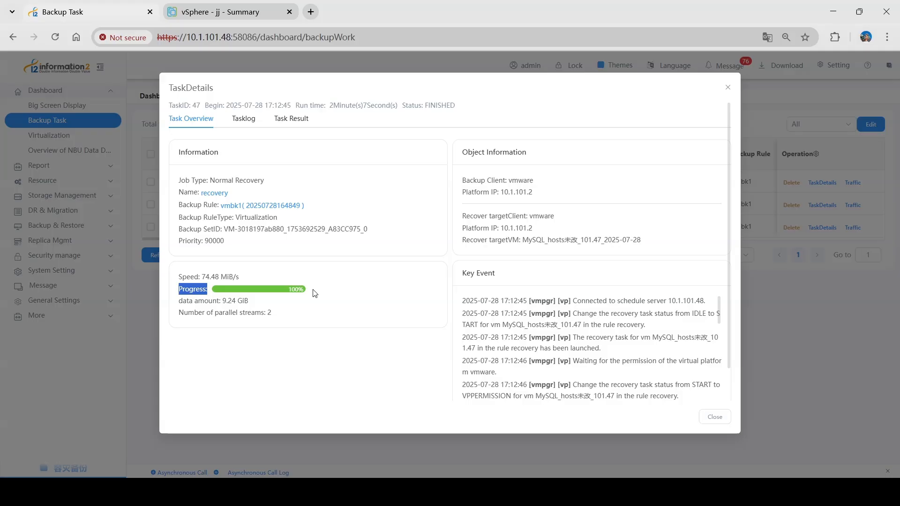
click(317, 291)
click(728, 88)
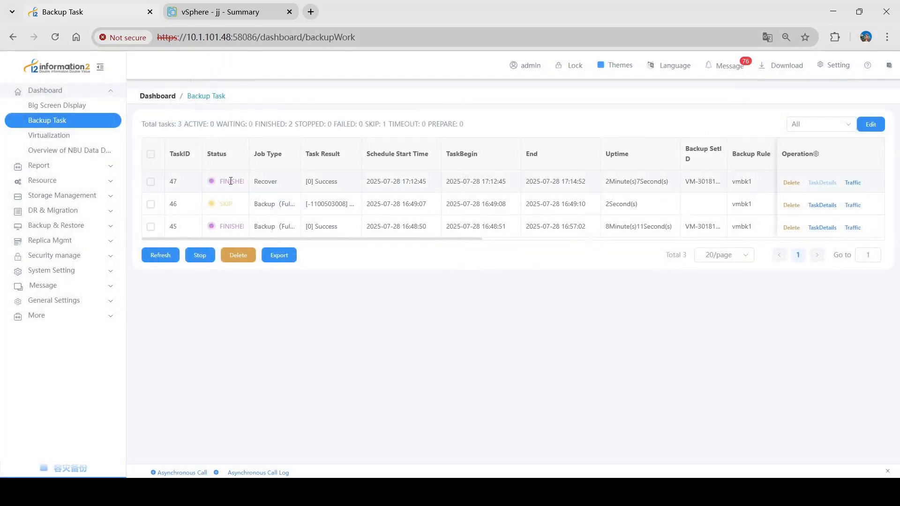
drag(224, 182, 256, 182)
click(298, 99)
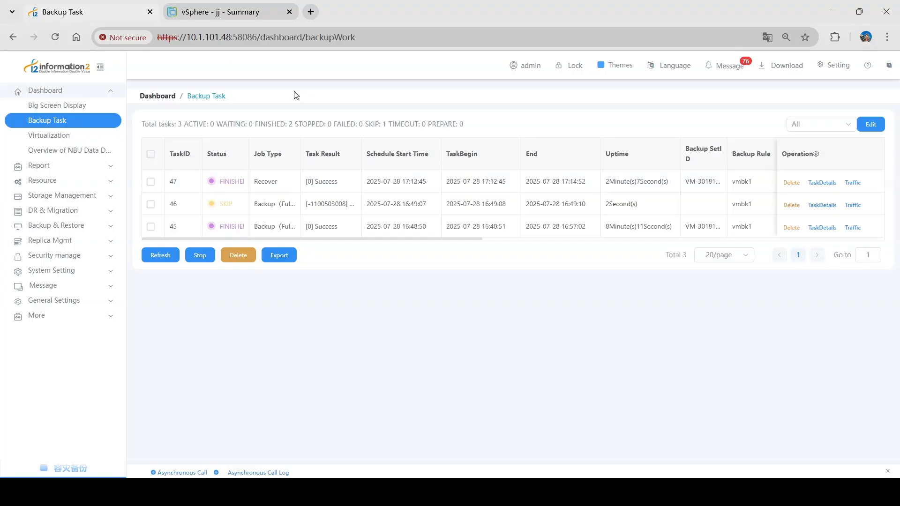
click(276, 11)
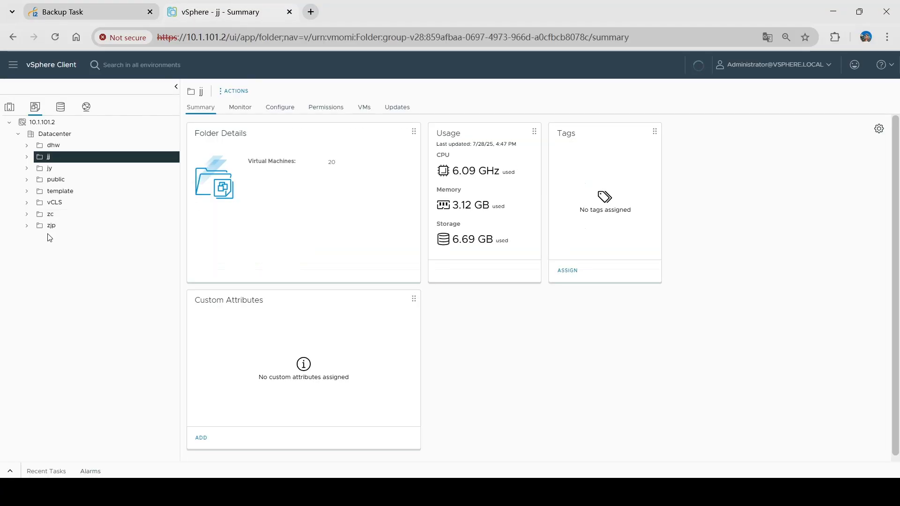
Refresh the inventory and launch the web console of VM MySQL_hosts未改_101.47_2025-07-28
click(697, 66)
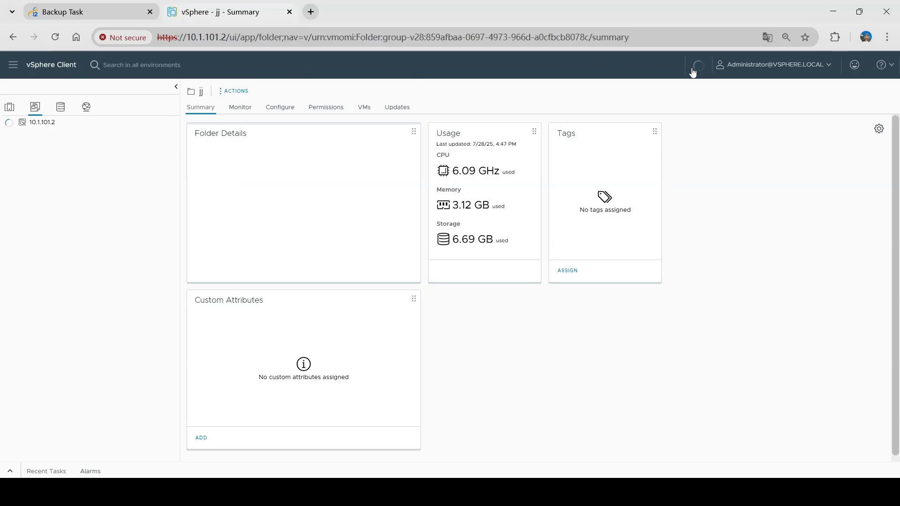
click(117, 237)
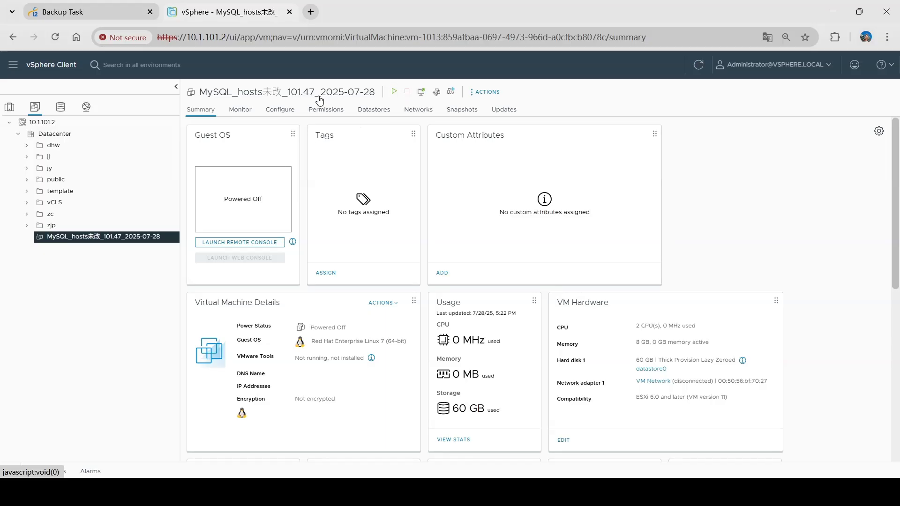
drag(323, 93, 379, 99)
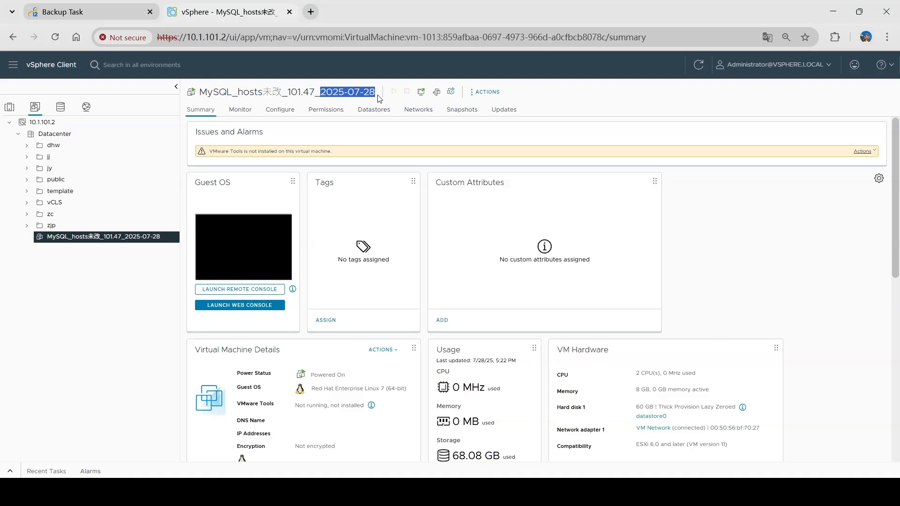
click(259, 237)
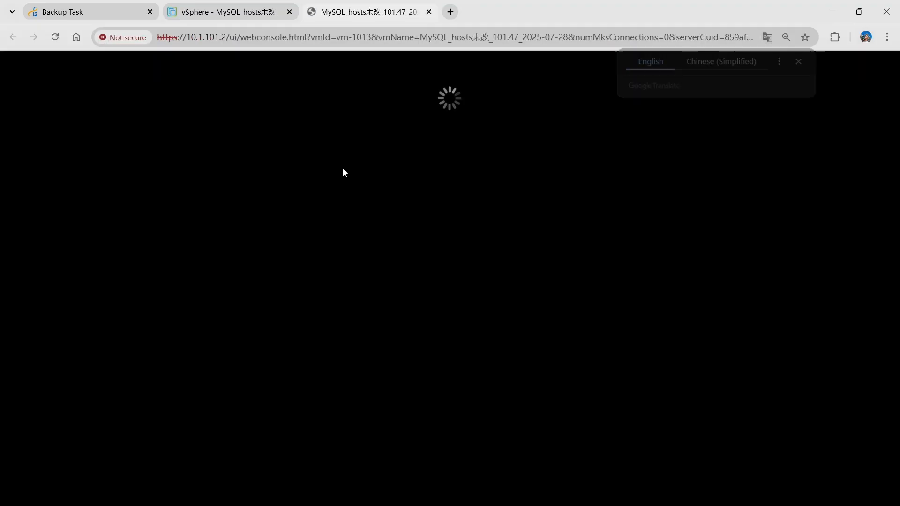
Log in as root and run 'ip a', showing ens192 at 10.1.101.47/16
click(801, 61)
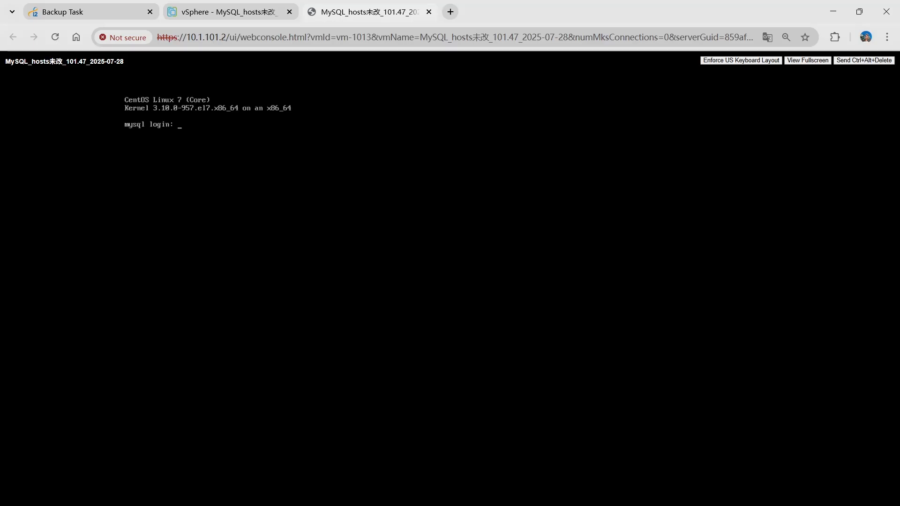
text(root)
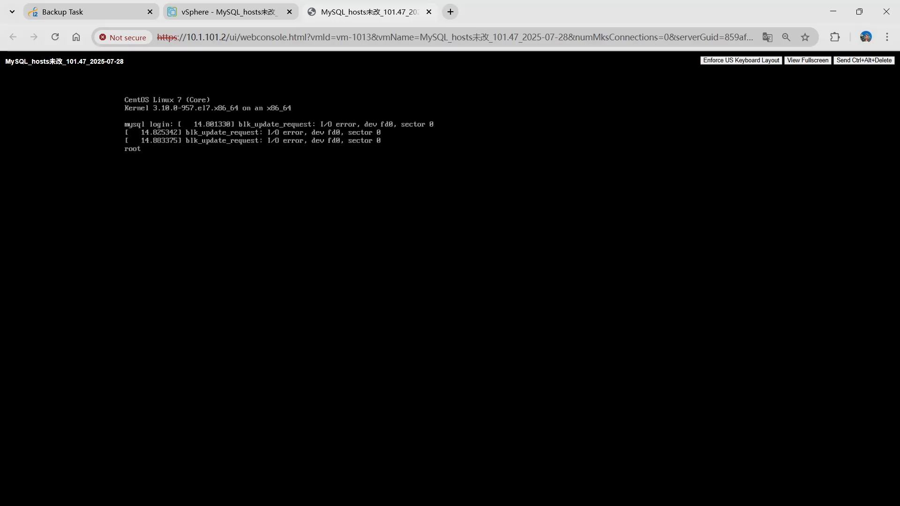
key(Return)
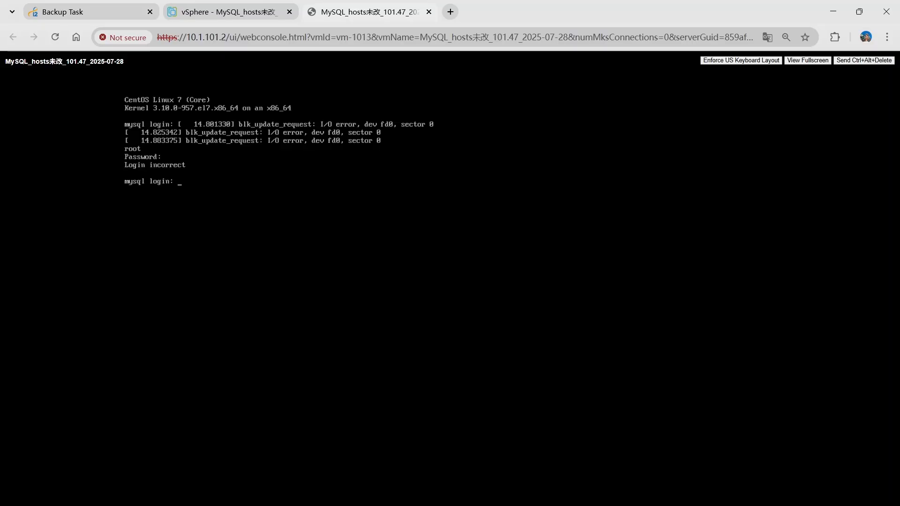
text(root)
key(Return)
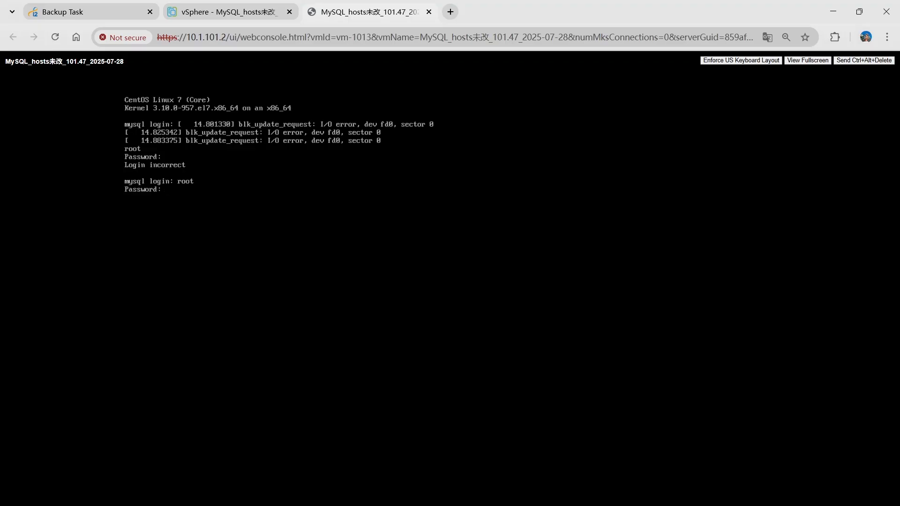
key(Return)
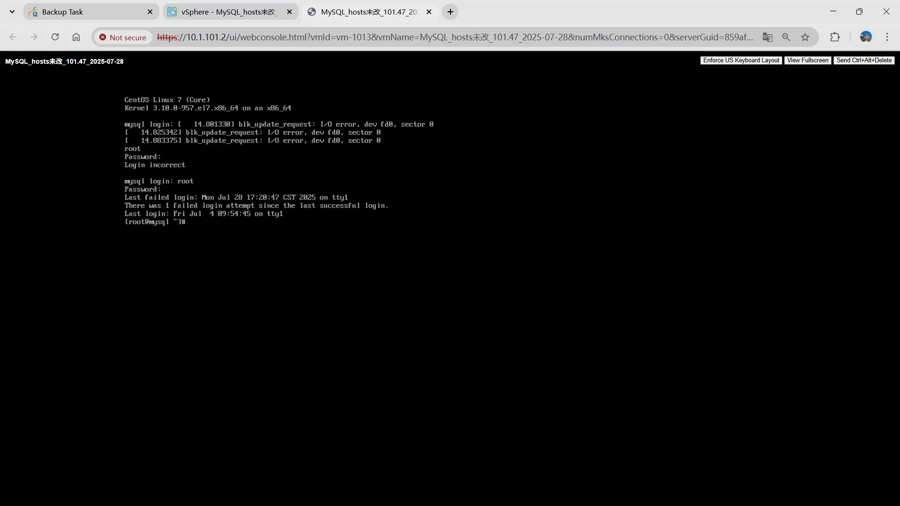
text(ip a)
key(Return)
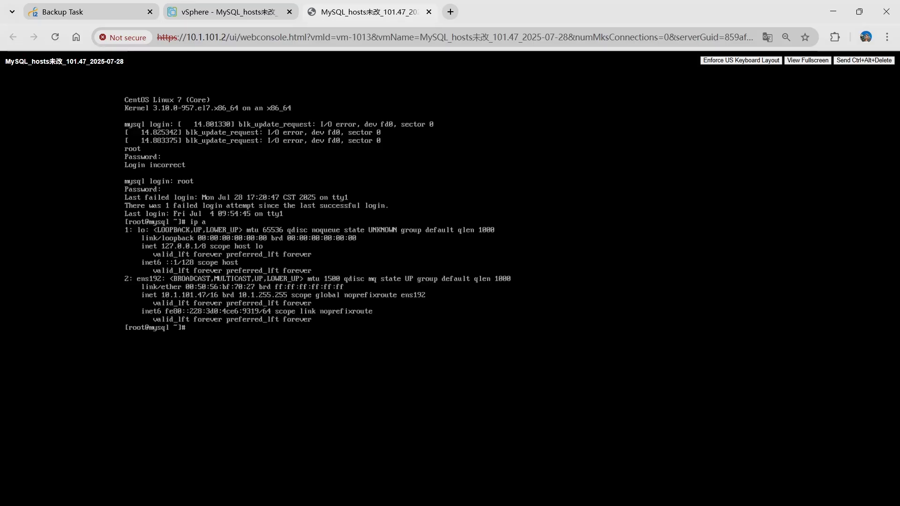